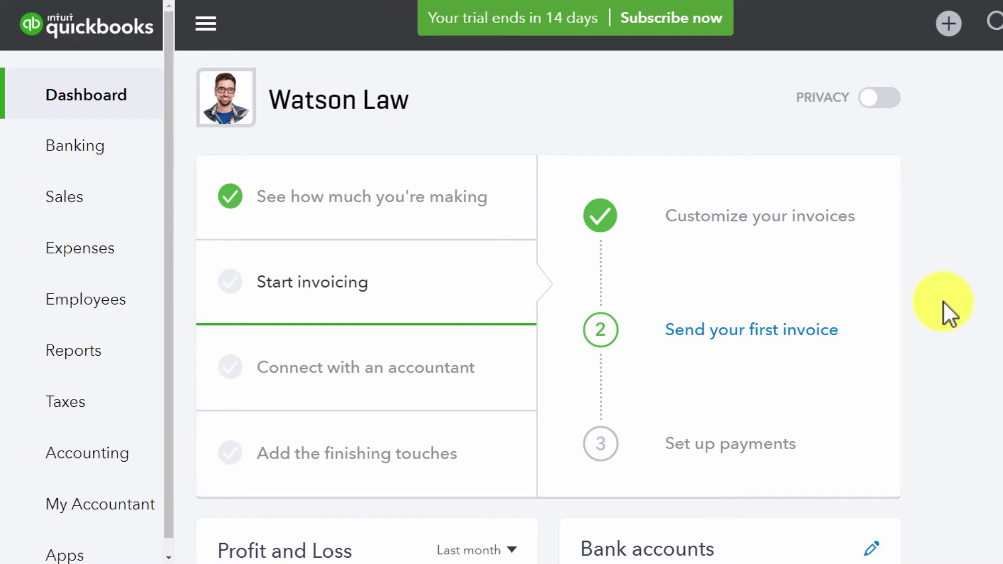
# Switch to the QuickBooks session showing Watson Law's My Accountant page
pyautogui.scroll(-5, 944, 302)
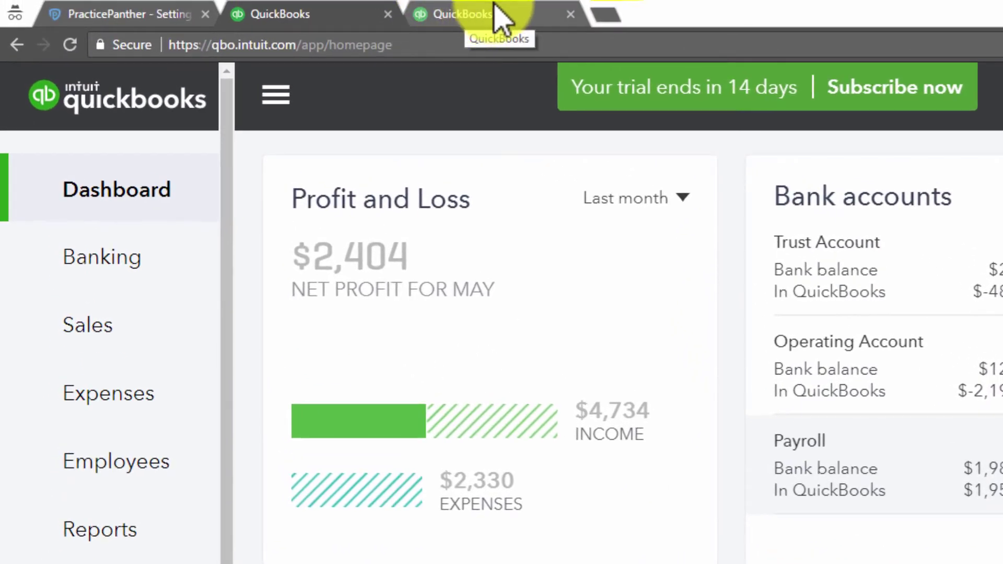
pyautogui.click(493, 15)
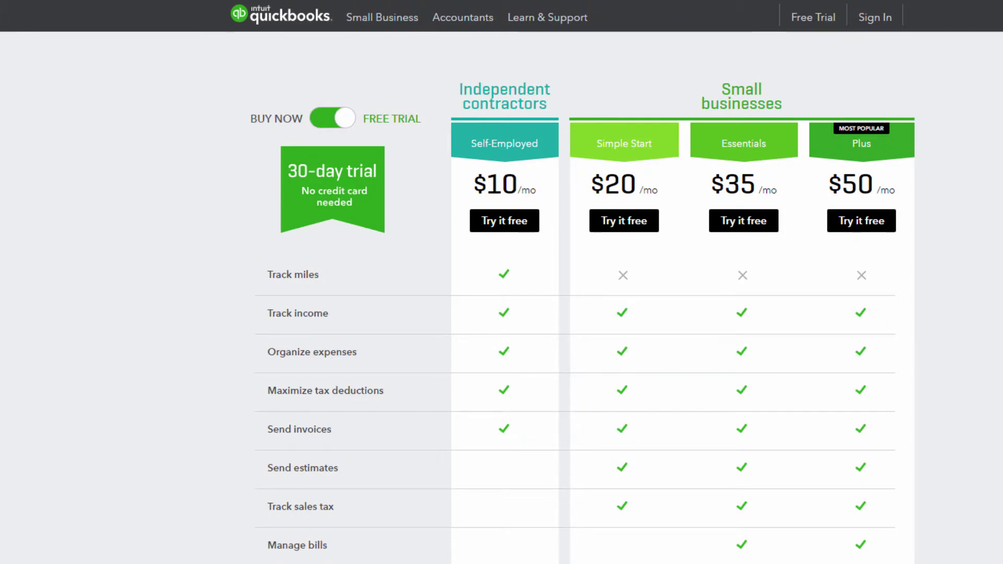
# Look over the QuickBooks Online plan pricing comparison table
pyautogui.moveTo(760, 271)
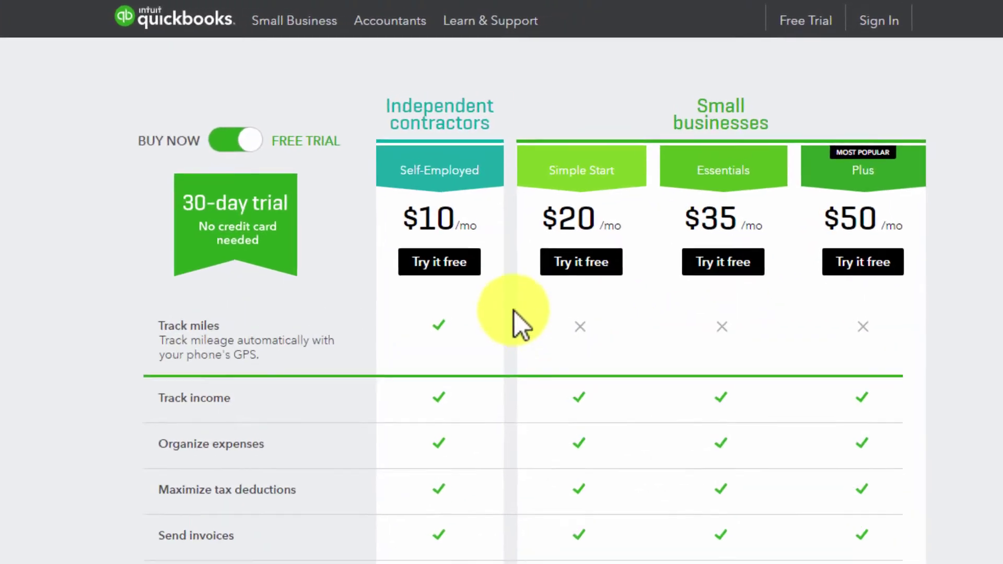
pyautogui.moveTo(471, 119)
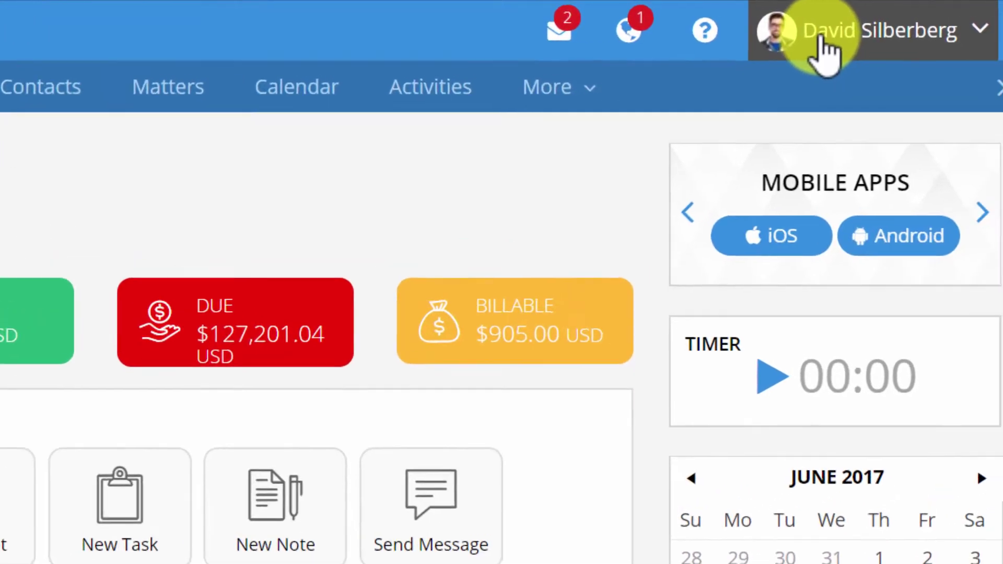
# Open Settings from the user menu and go to the Quickbooks integration under Integrations
pyautogui.click(811, 35)
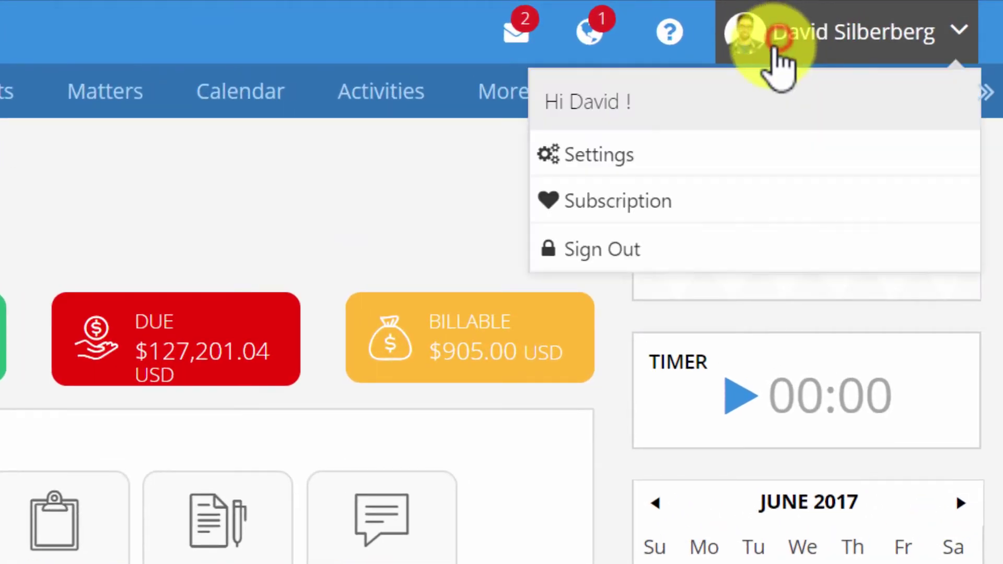
pyautogui.click(683, 166)
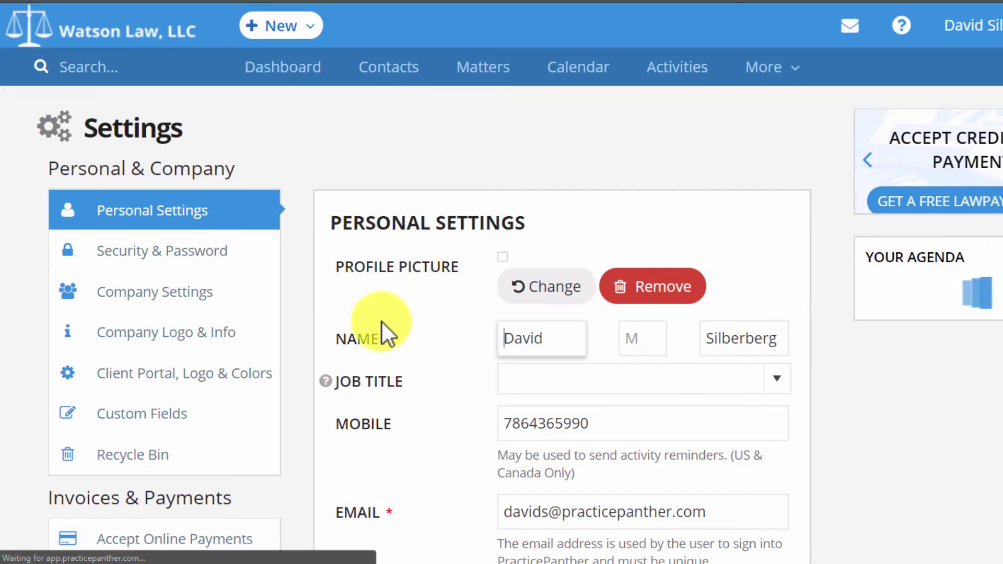
pyautogui.scroll(-3, 384, 317)
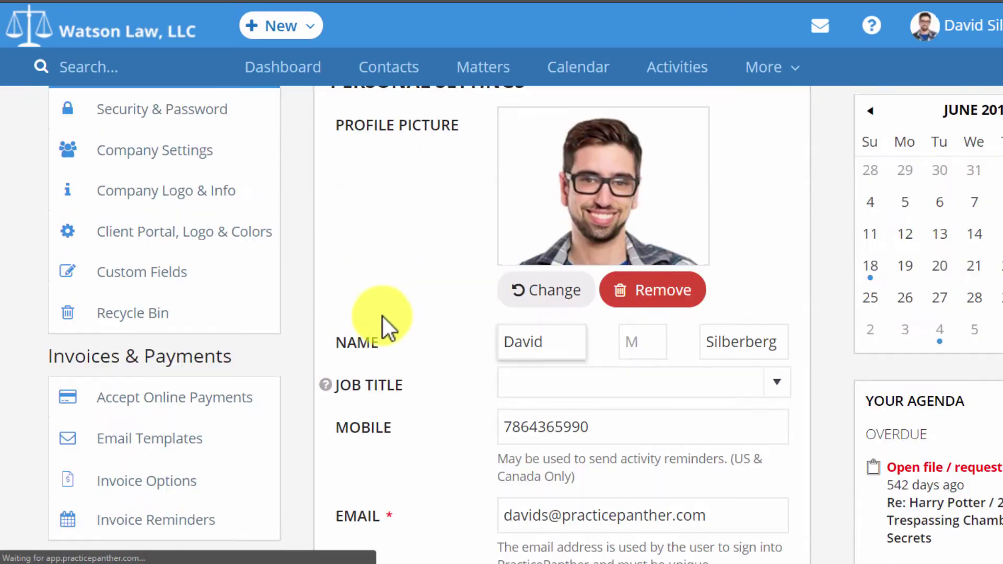
pyautogui.scroll(-6, 384, 318)
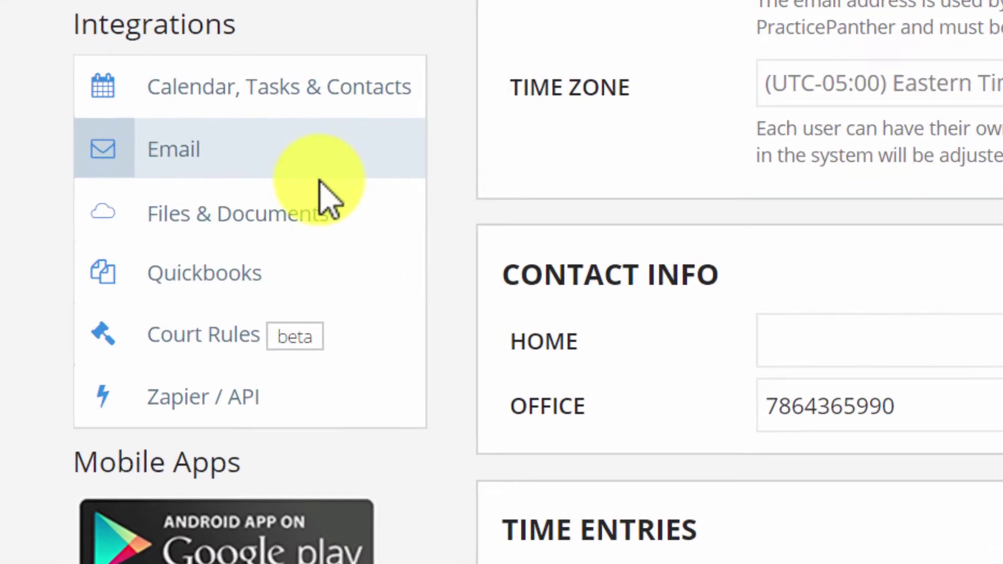
pyautogui.click(236, 277)
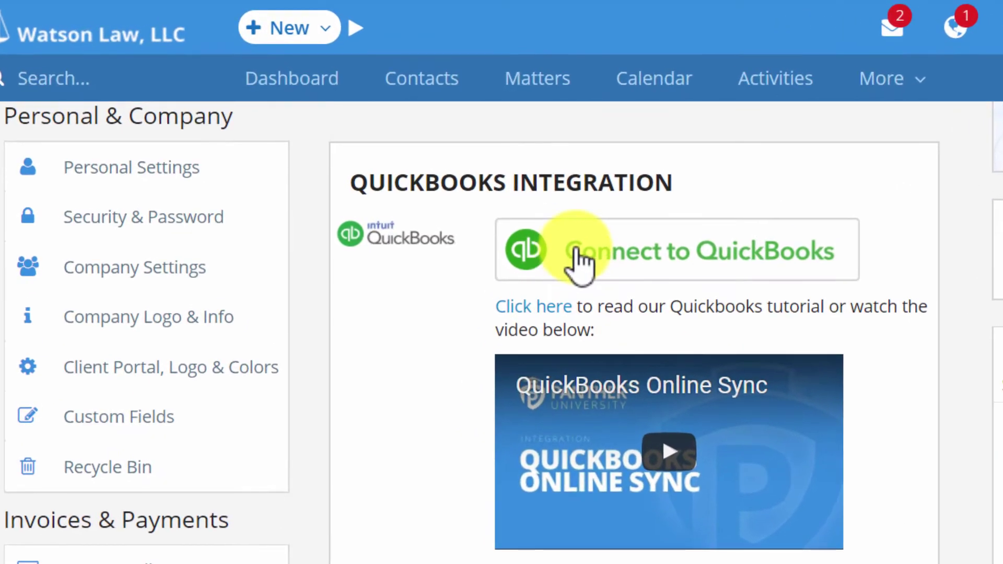
# Connect and authorize QuickBooks, then save the Operating and Trust account matching
pyautogui.click(521, 214)
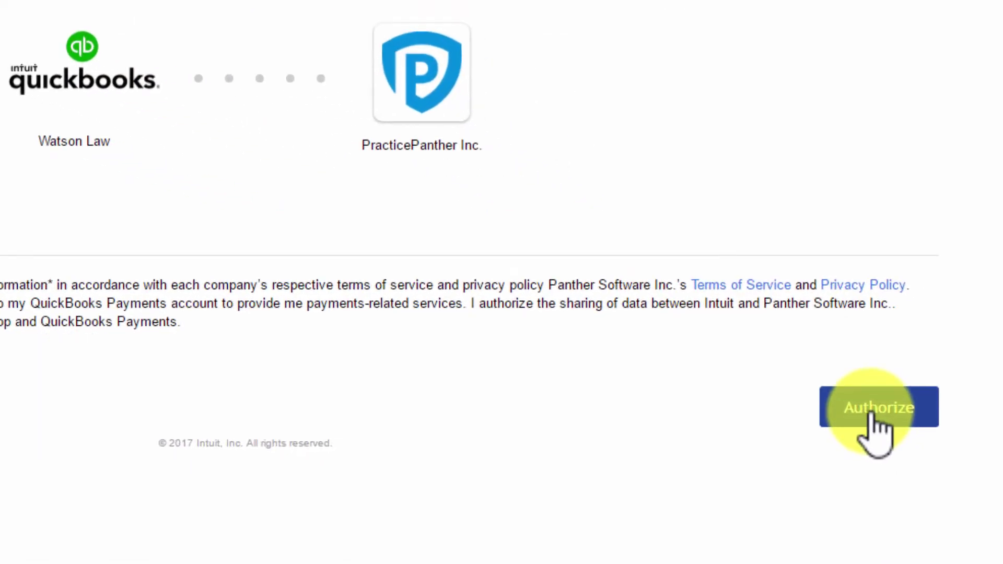
pyautogui.click(871, 416)
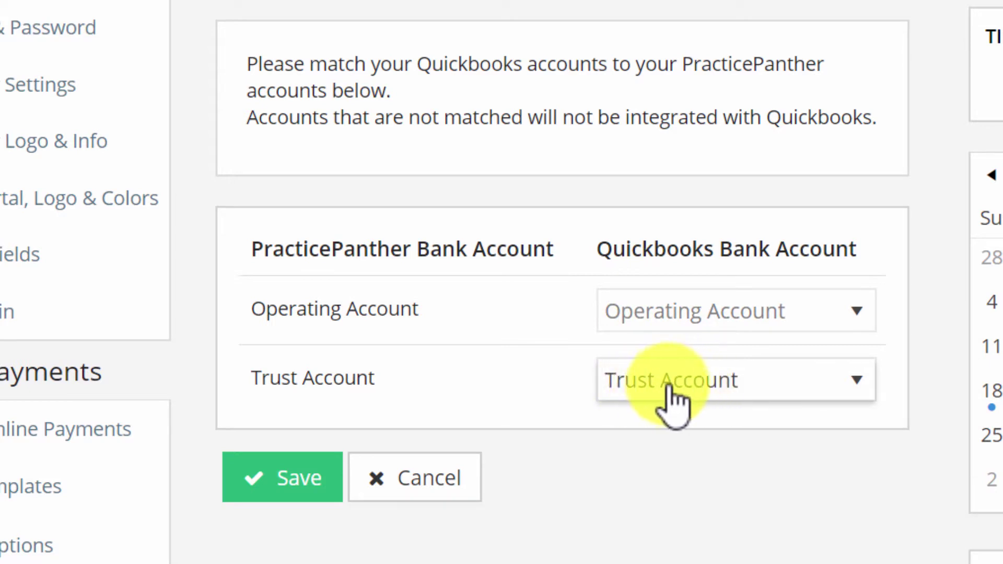
pyautogui.click(290, 478)
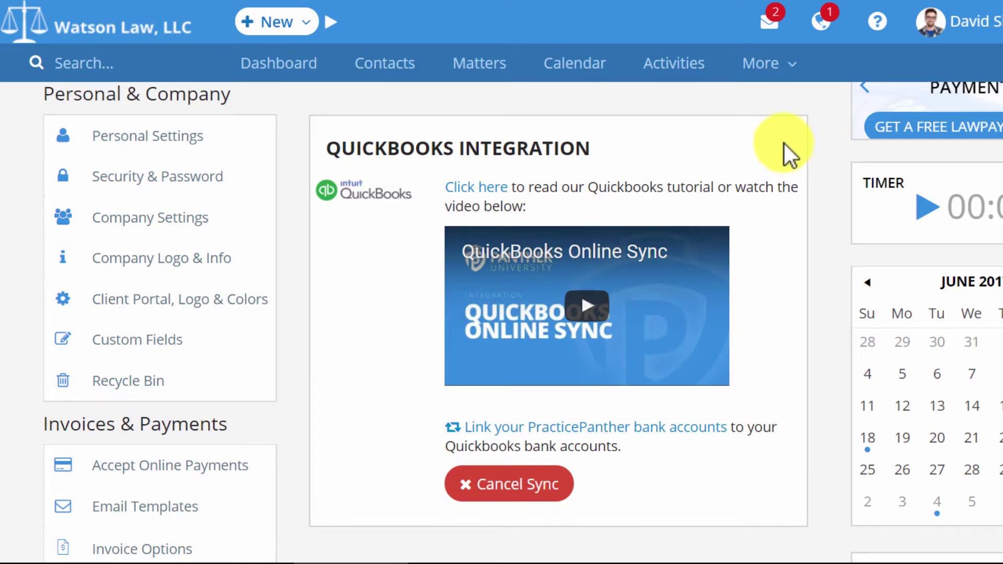
# Go to More > Bank Accounts and start a new bank account
pyautogui.scroll(2, 767, 148)
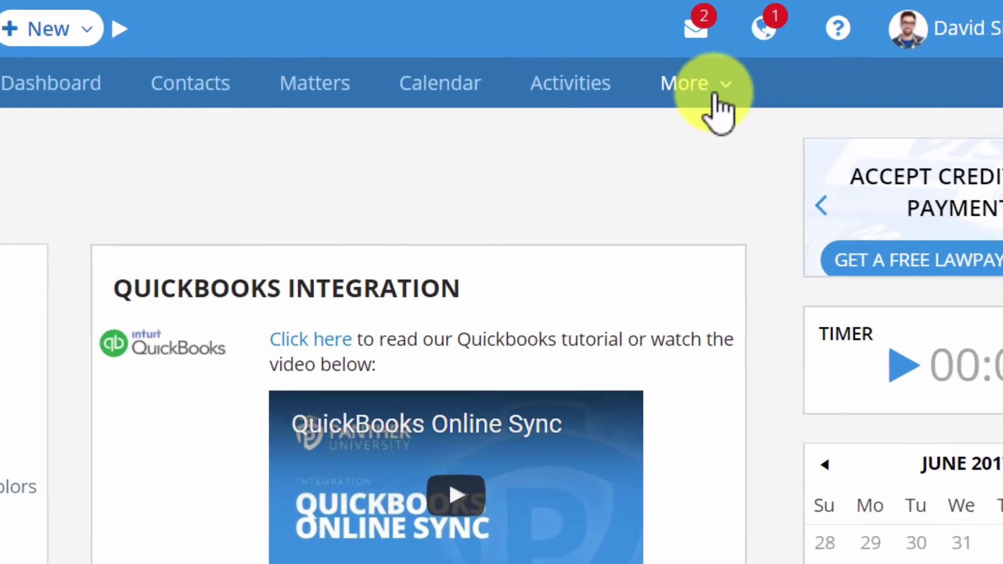
pyautogui.click(763, 63)
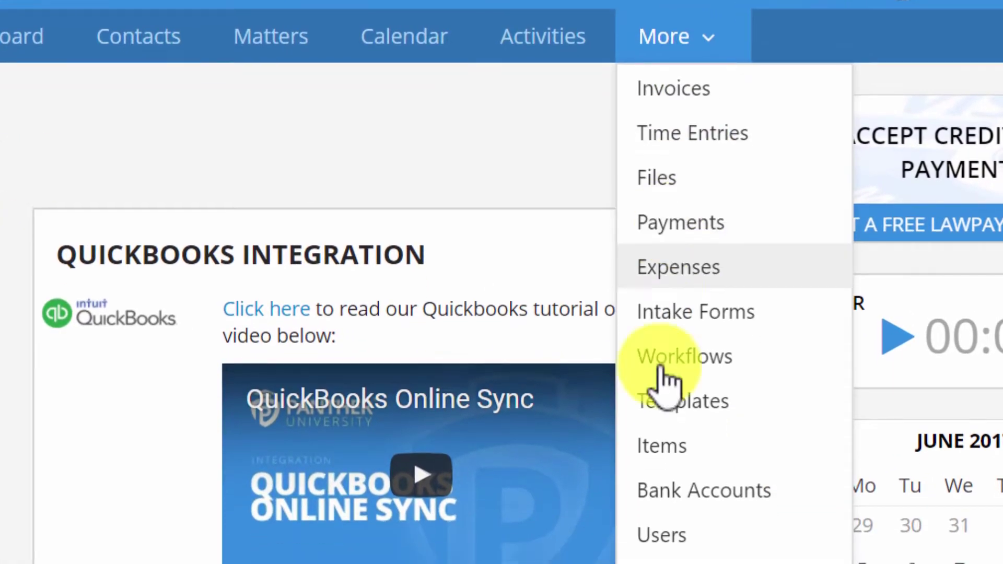
pyautogui.scroll(-3, 690, 392)
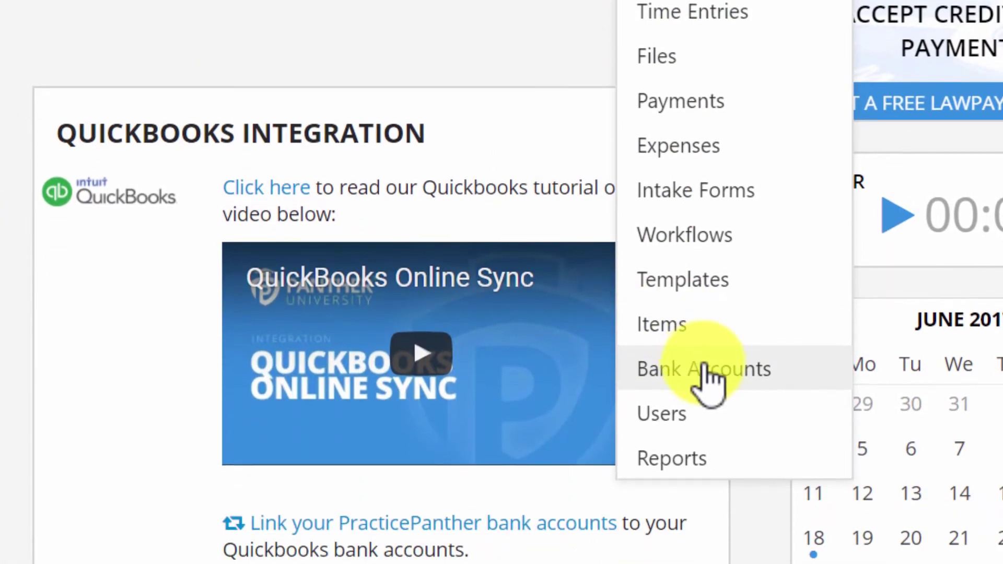
pyautogui.click(701, 369)
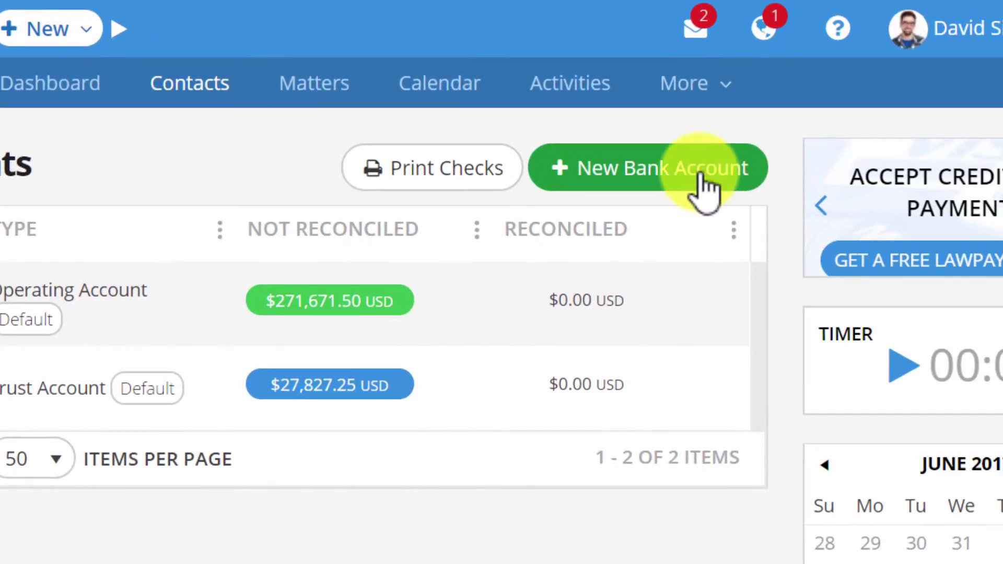
pyautogui.click(700, 186)
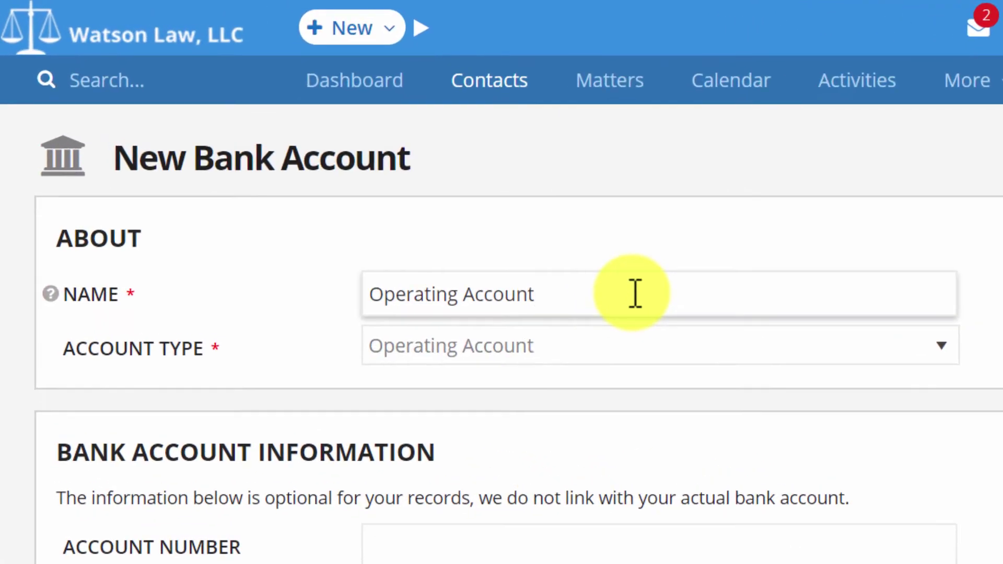
# Name the account Operating Account 2, keep Operating Account type, and save
pyautogui.click(501, 226)
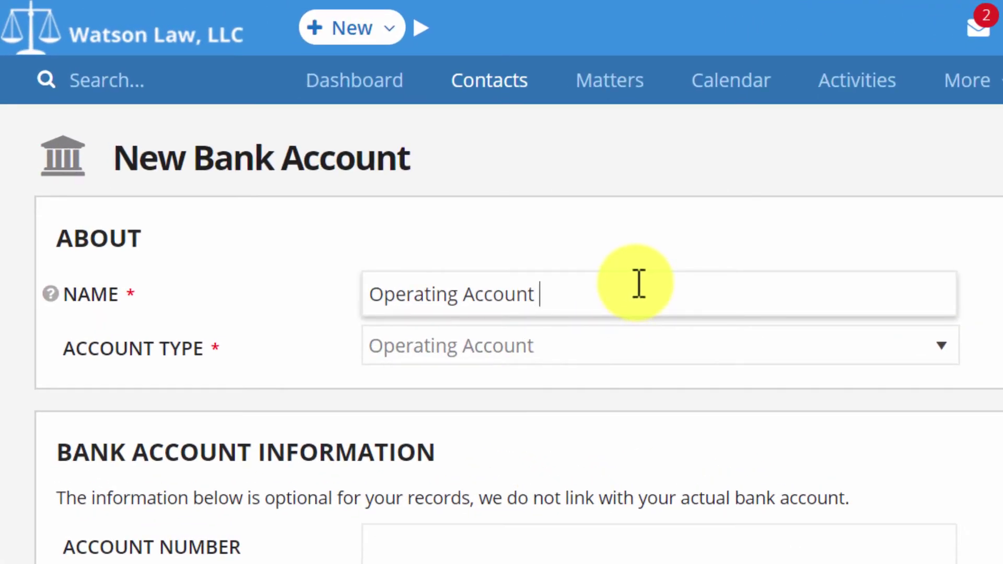
pyautogui.write('2')
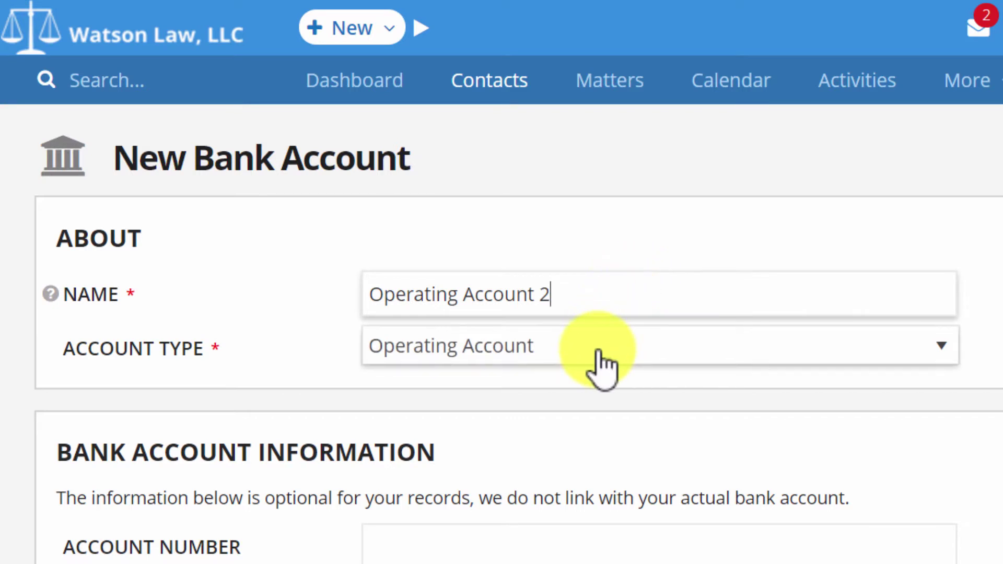
pyautogui.click(598, 350)
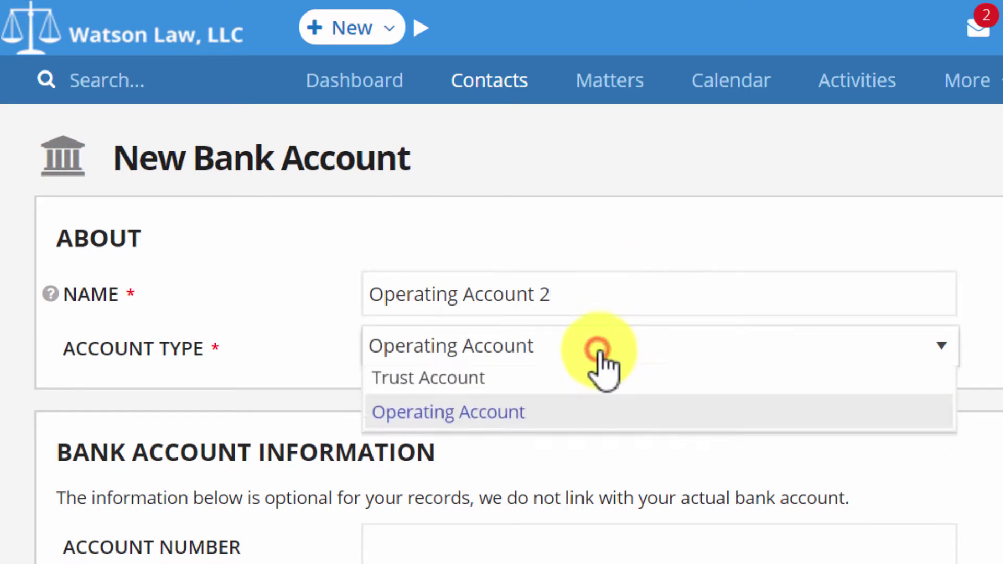
pyautogui.click(536, 424)
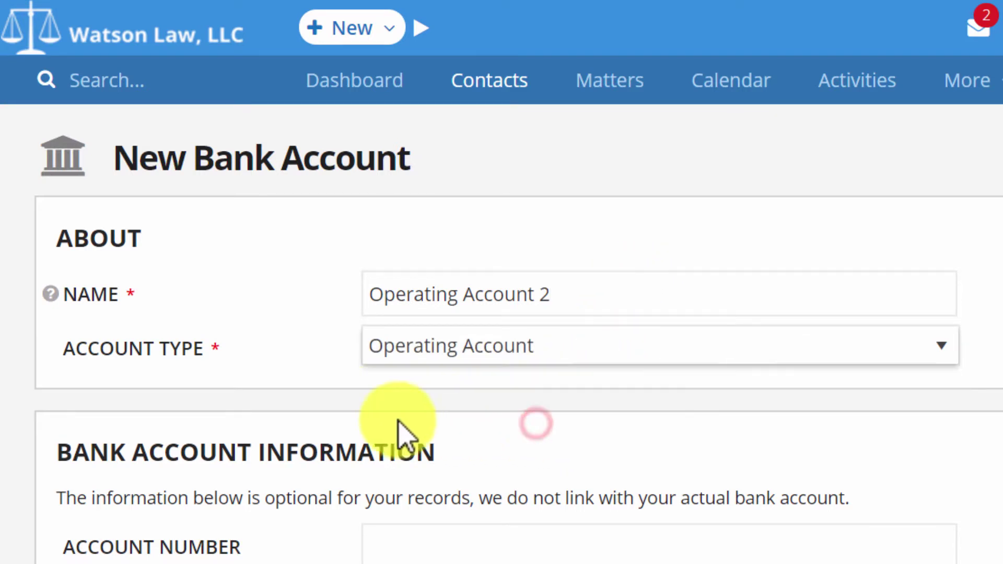
pyautogui.click(273, 383)
pyautogui.scroll(-5, 287, 397)
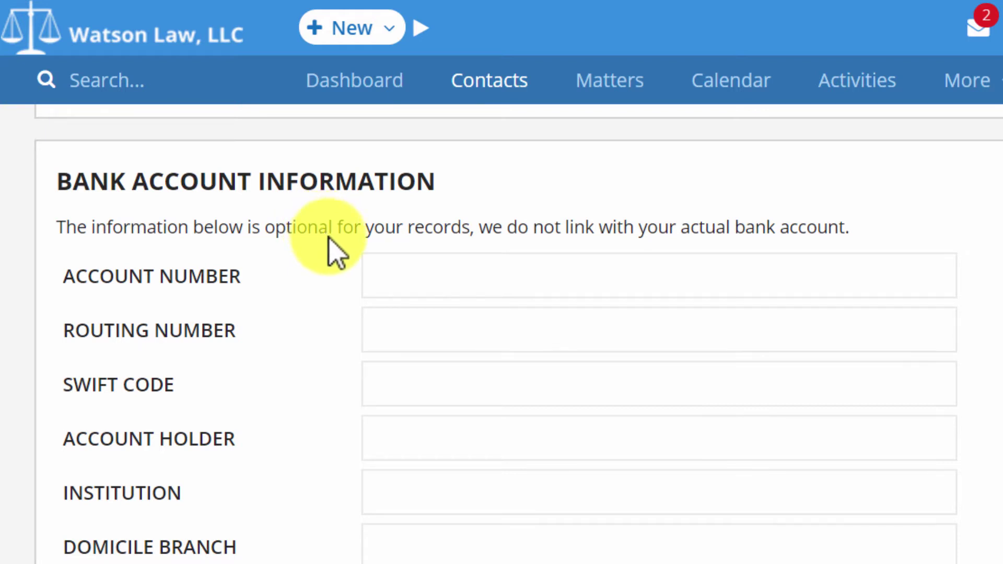
pyautogui.scroll(-7, 307, 396)
pyautogui.click(112, 441)
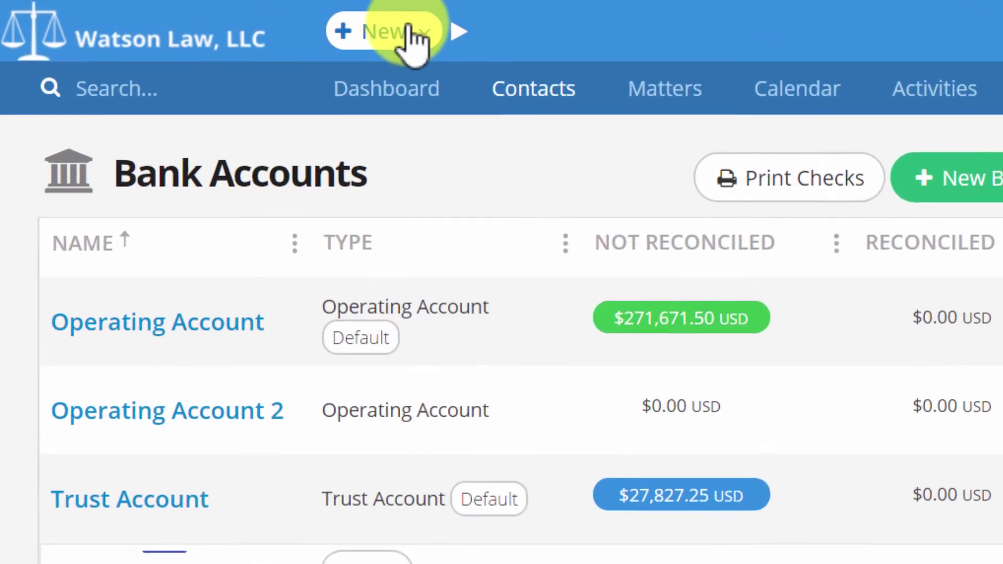
# Start a new contact and enter the client's first and last name
pyautogui.click(407, 35)
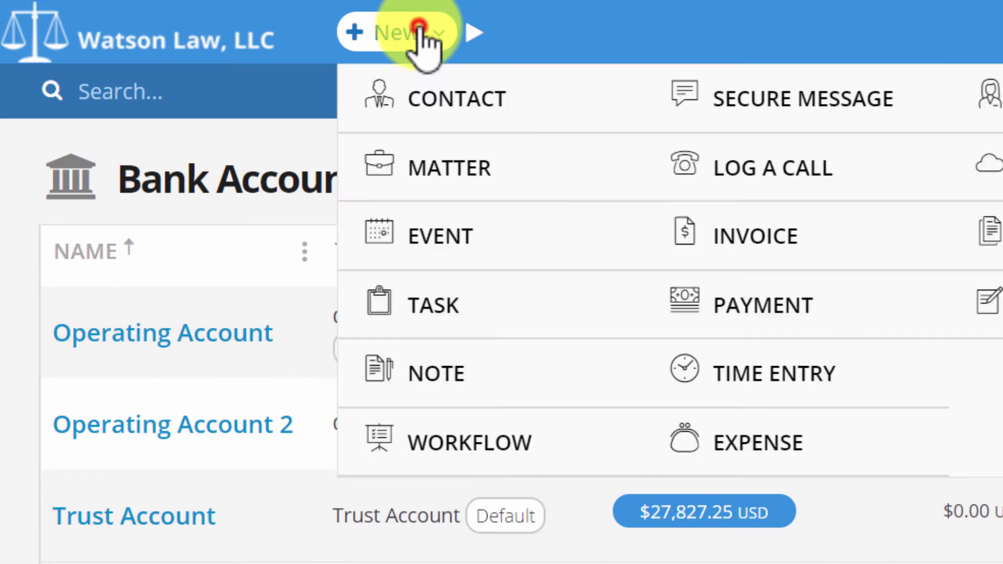
pyautogui.click(458, 104)
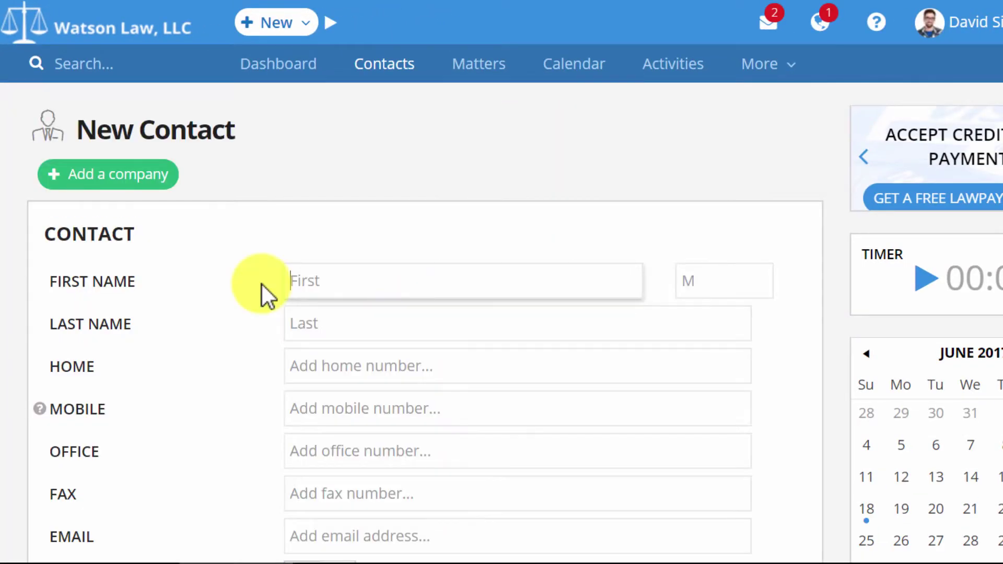
pyautogui.write('John')
pyautogui.press('Tab')
pyautogui.press('Tab')
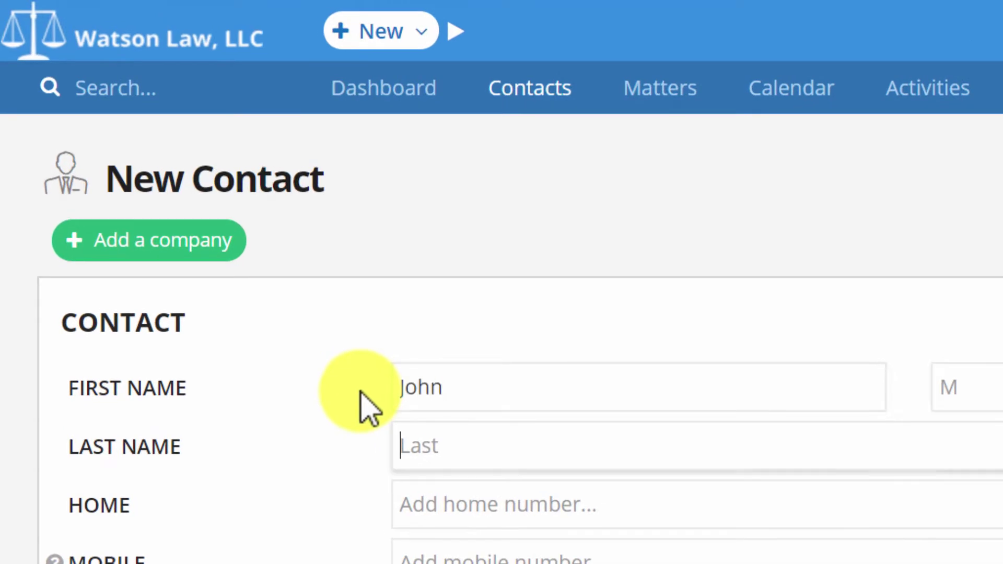
pyautogui.write('Book')
pyautogui.write('s')
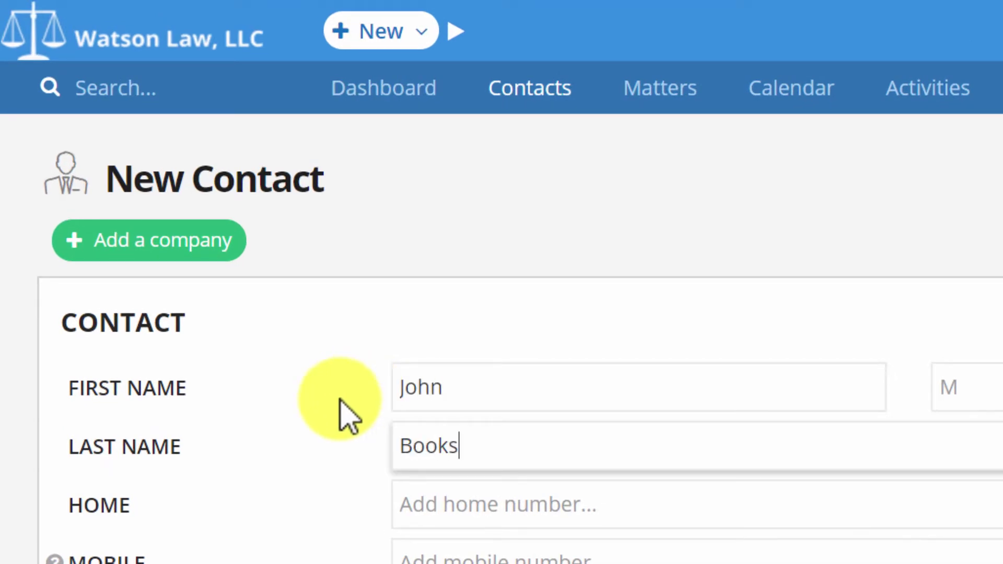
# Save the new contact and start a new matter for it
pyautogui.scroll(-3, 324, 437)
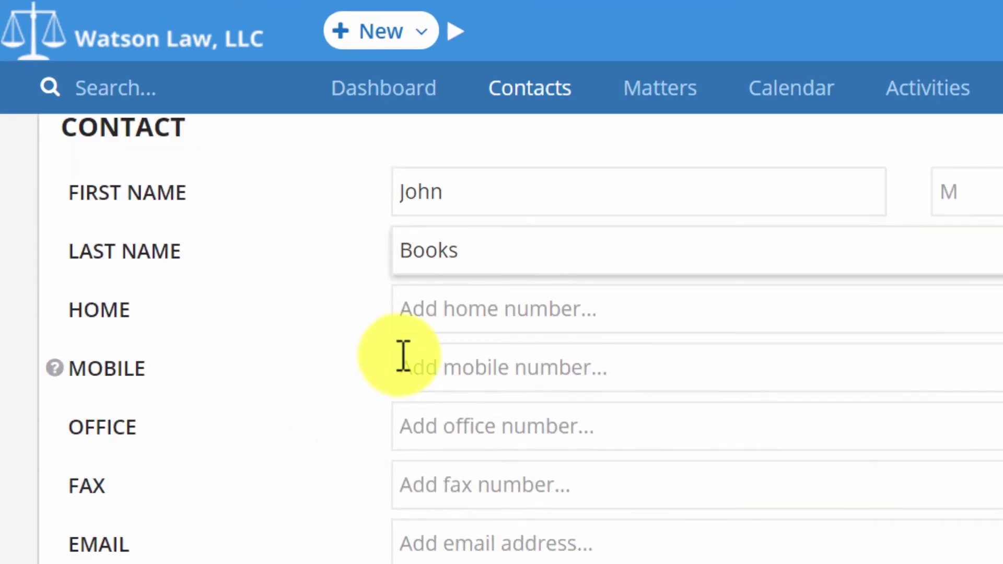
pyautogui.scroll(-3, 397, 361)
pyautogui.scroll(-10, 389, 360)
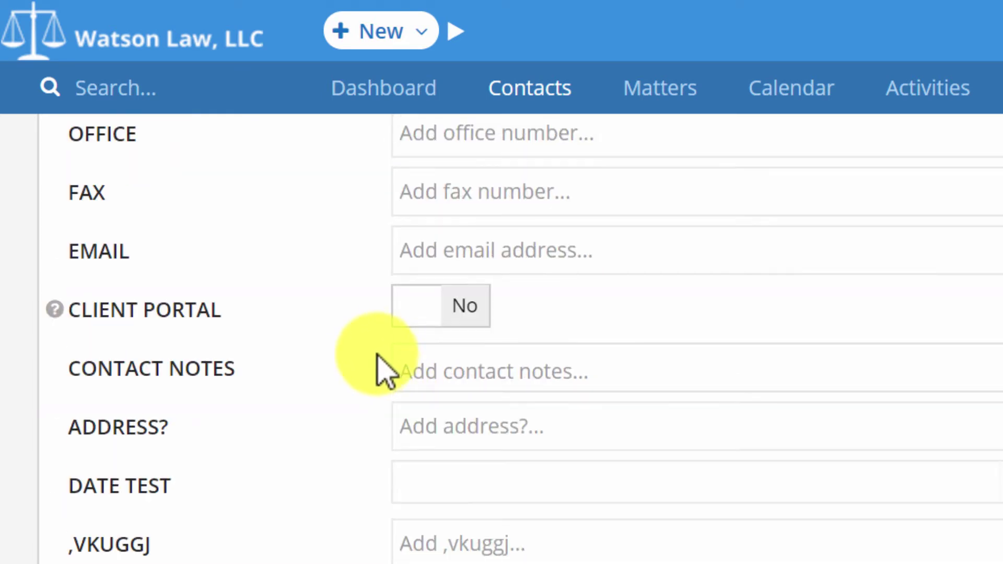
pyautogui.scroll(-8, 365, 329)
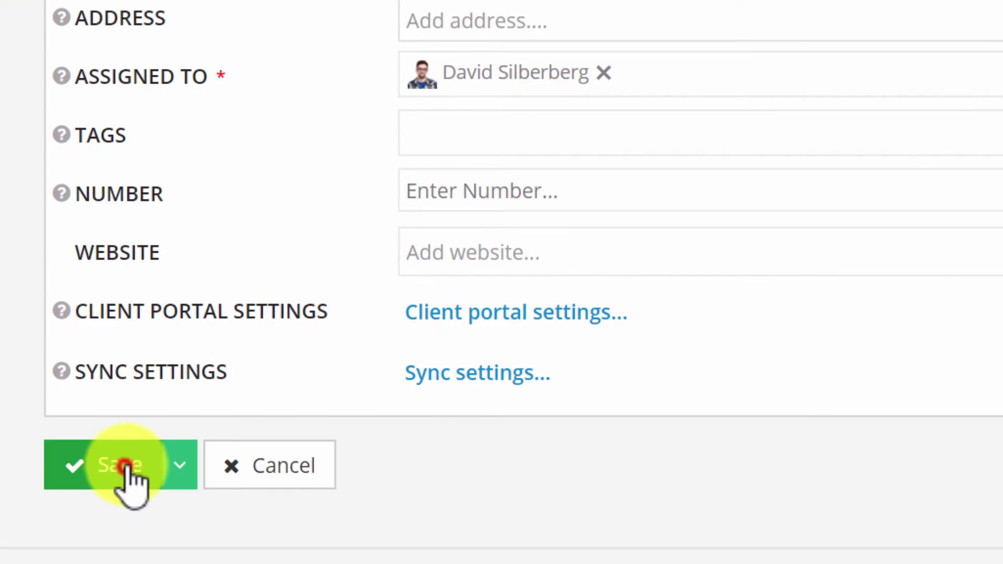
pyautogui.click(124, 466)
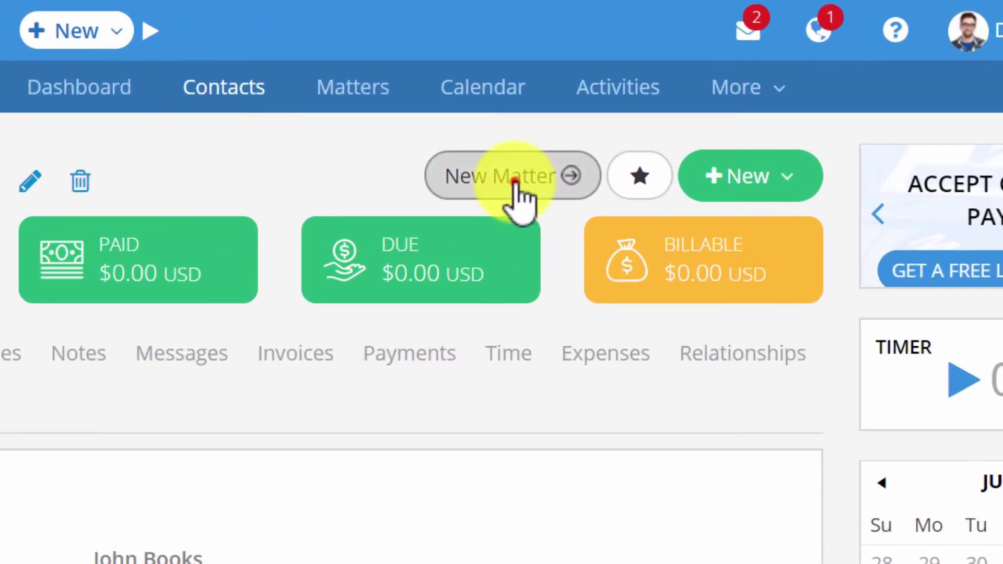
pyautogui.click(597, 131)
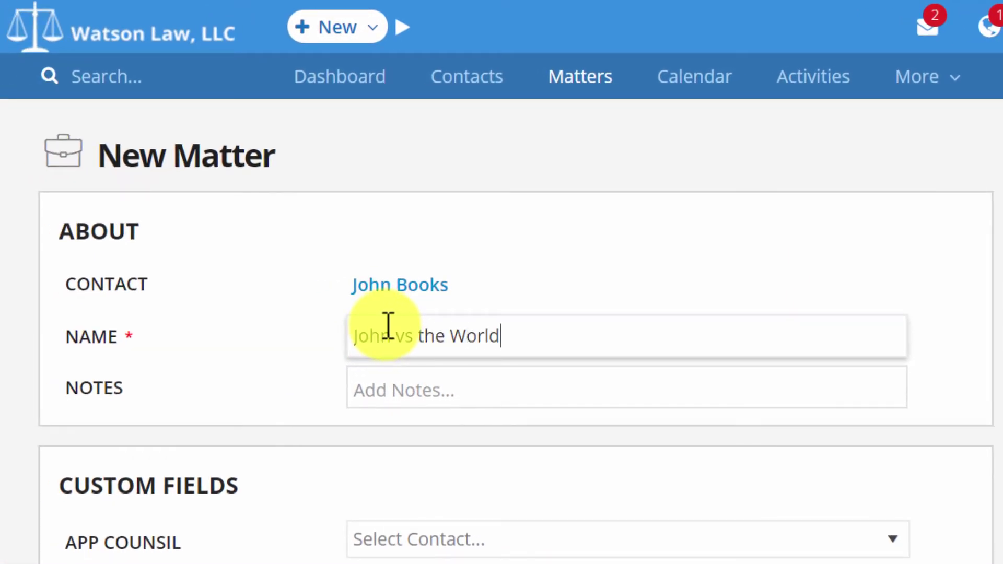
# Save the Edit Matter form from the bottom of the page
pyautogui.scroll(-2, 280, 352)
pyautogui.scroll(-15, 244, 374)
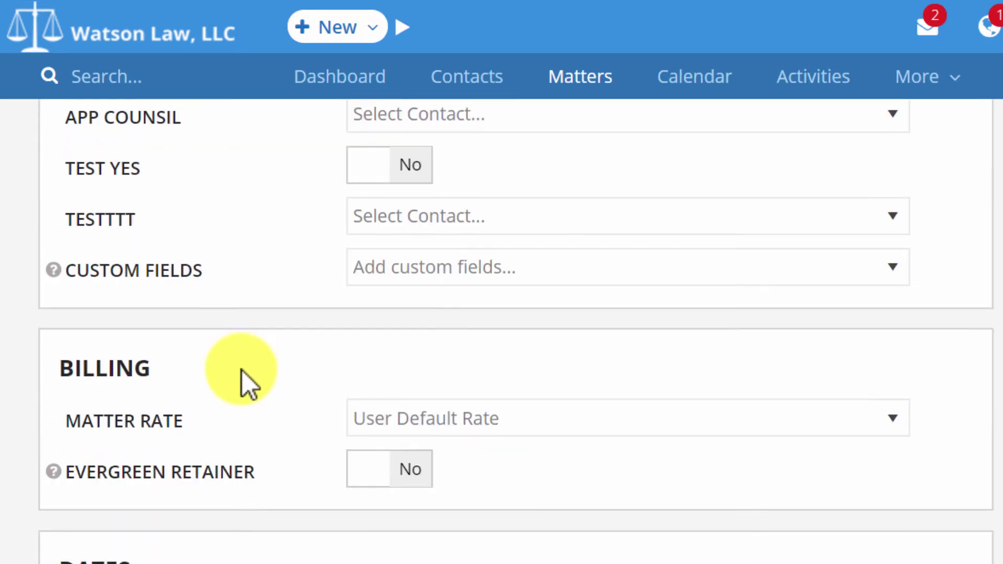
pyautogui.scroll(-5, 242, 366)
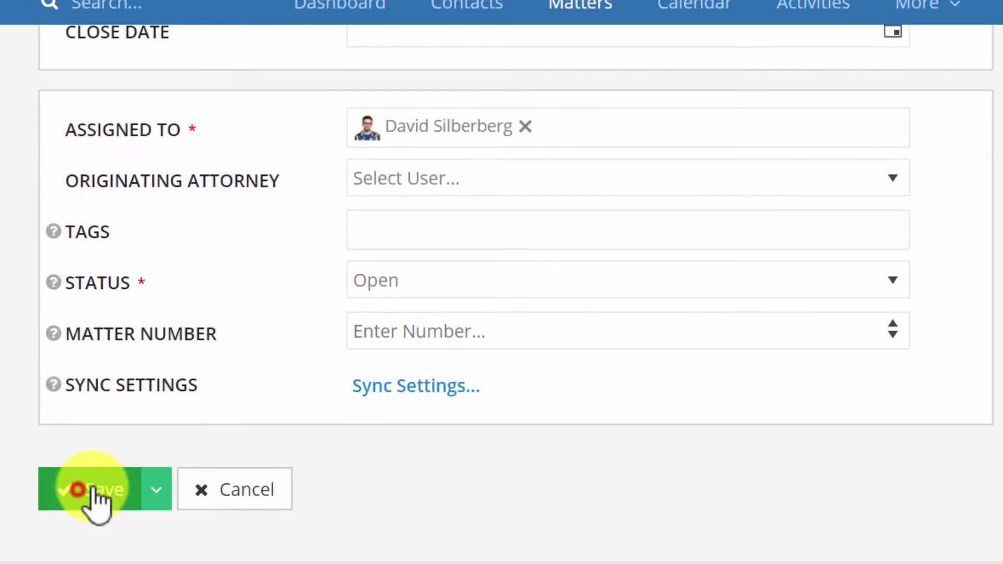
pyautogui.click(77, 490)
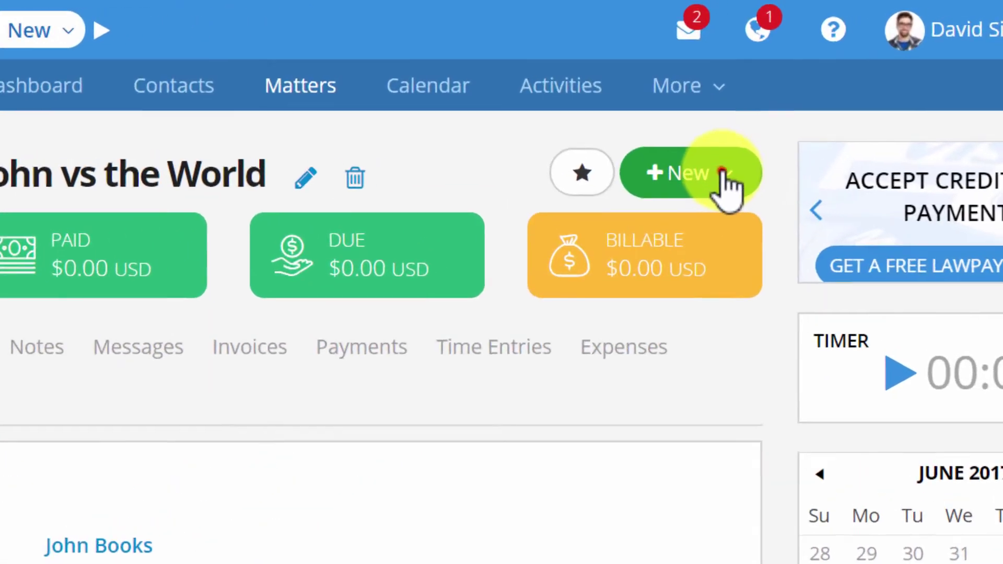
pyautogui.click(793, 129)
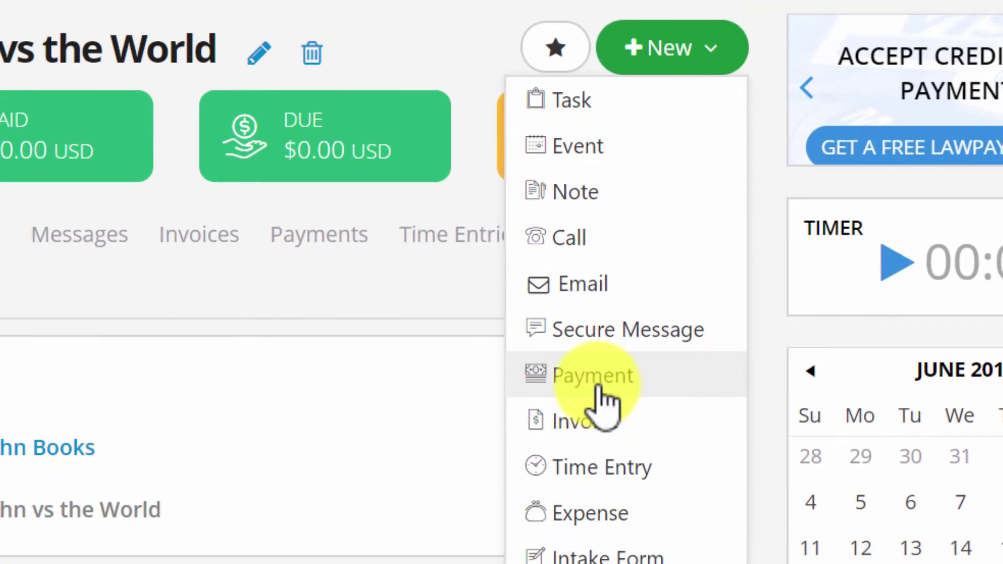
# Start a retainer payment via New > Payment > Add a Retainer > Add a Payment
pyautogui.click(599, 389)
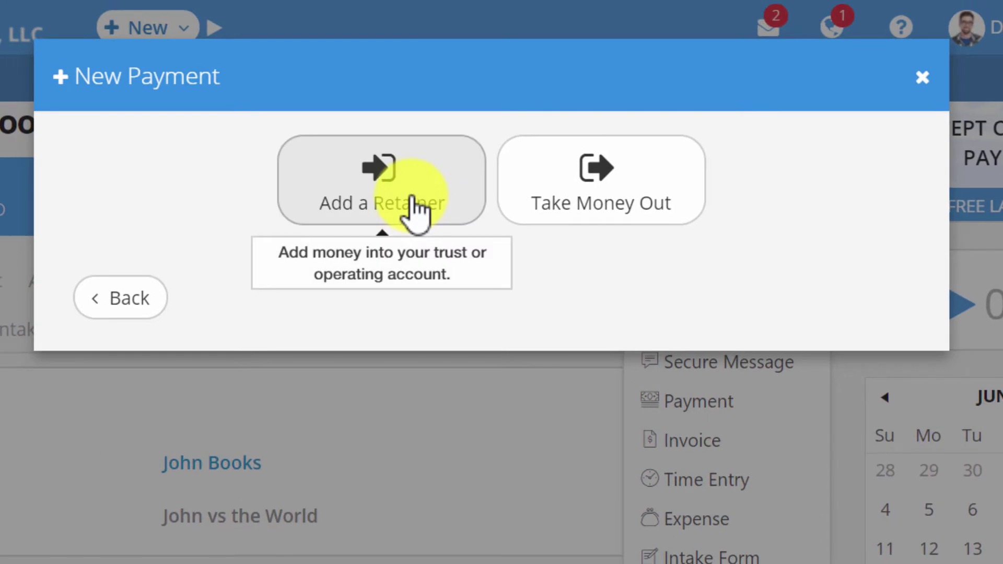
pyautogui.click(413, 201)
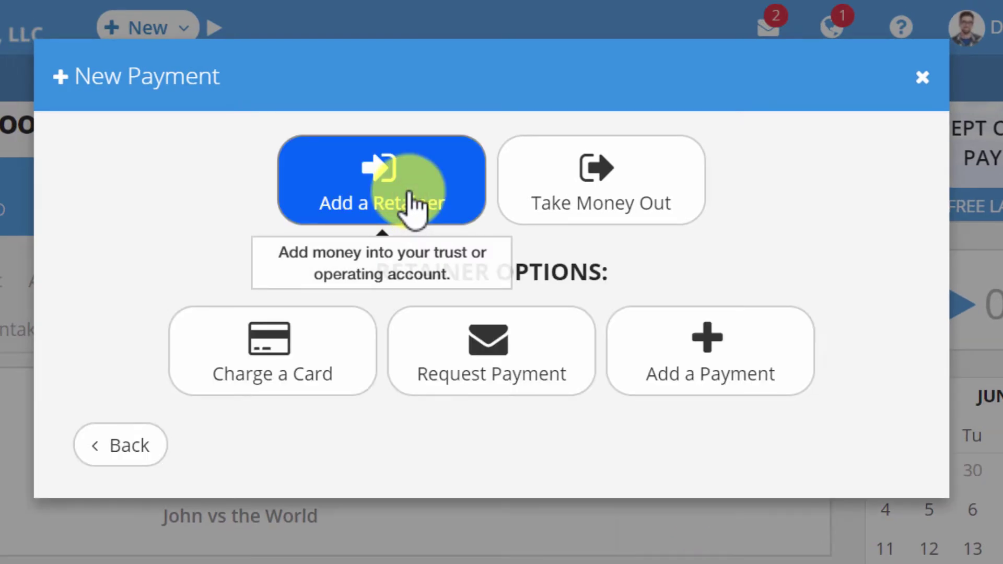
pyautogui.click(755, 366)
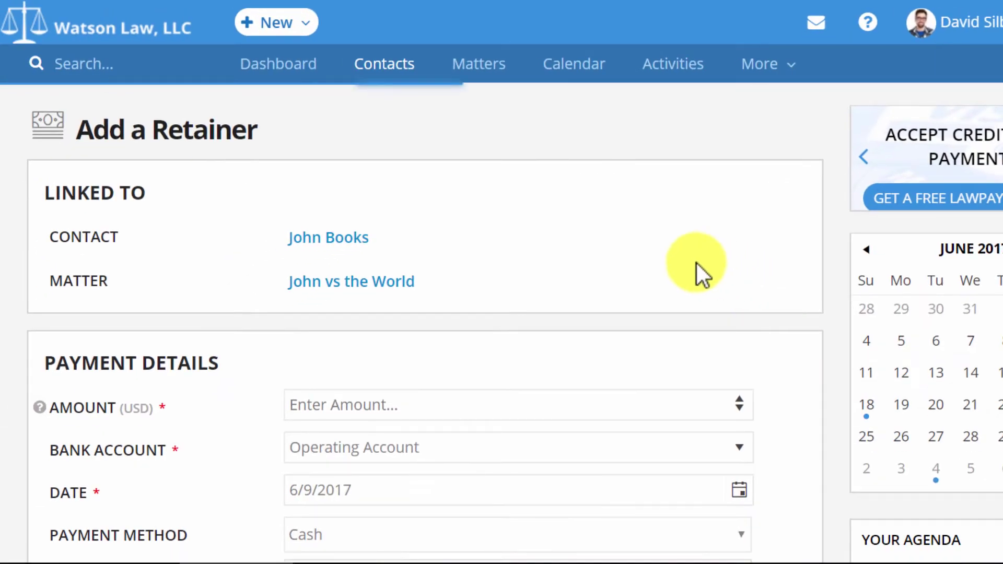
pyautogui.scroll(-3, 696, 263)
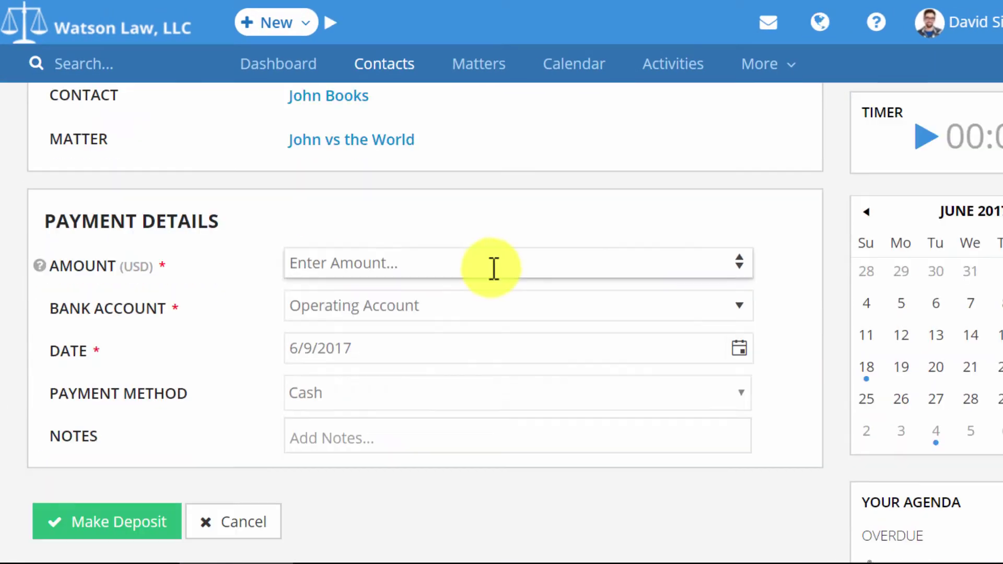
# Deposit 1,000.00 in Cash to the Operating Account with Make Deposit
pyautogui.click(486, 261)
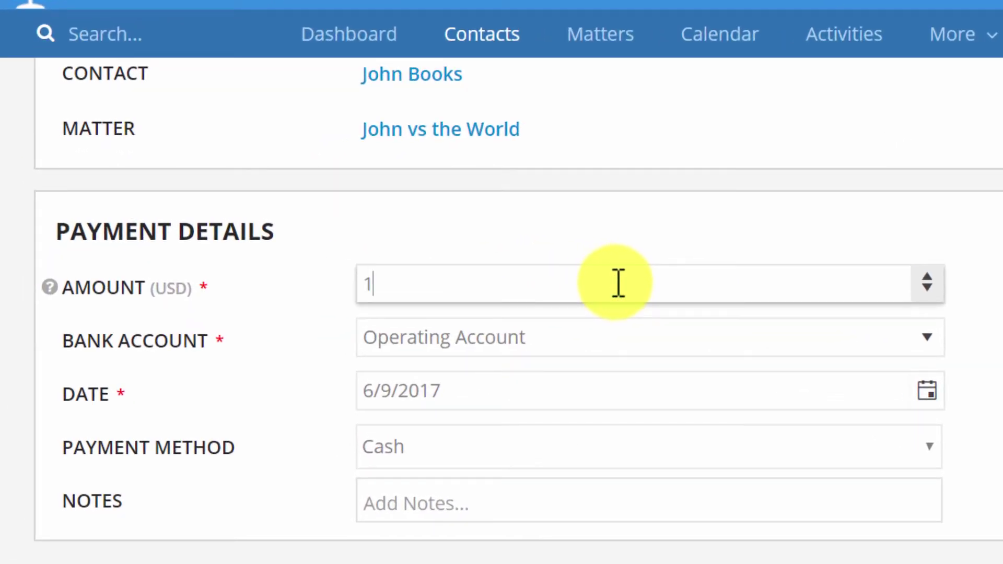
pyautogui.click(524, 235)
pyautogui.scroll(-2, 527, 267)
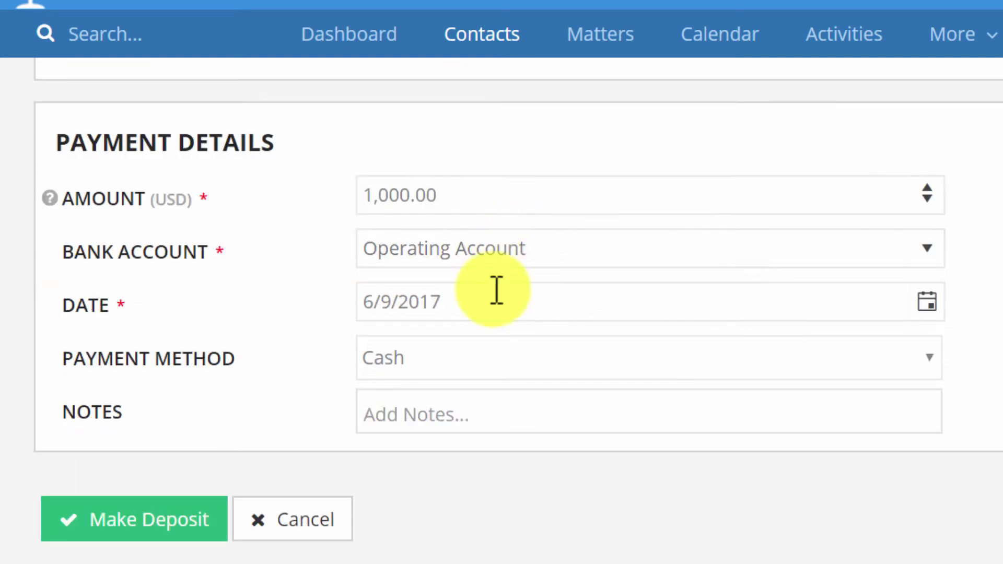
pyautogui.click(474, 360)
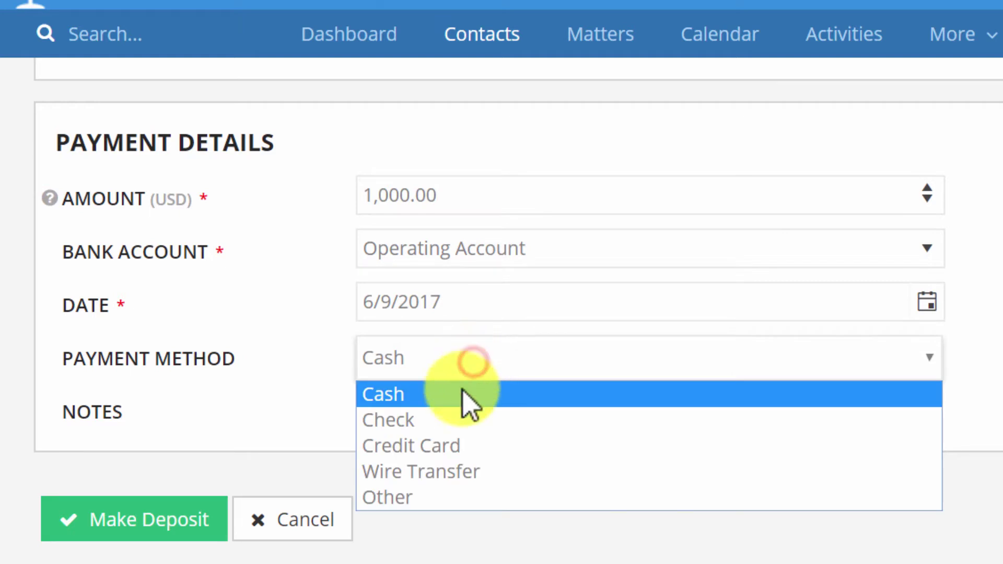
pyautogui.click(323, 445)
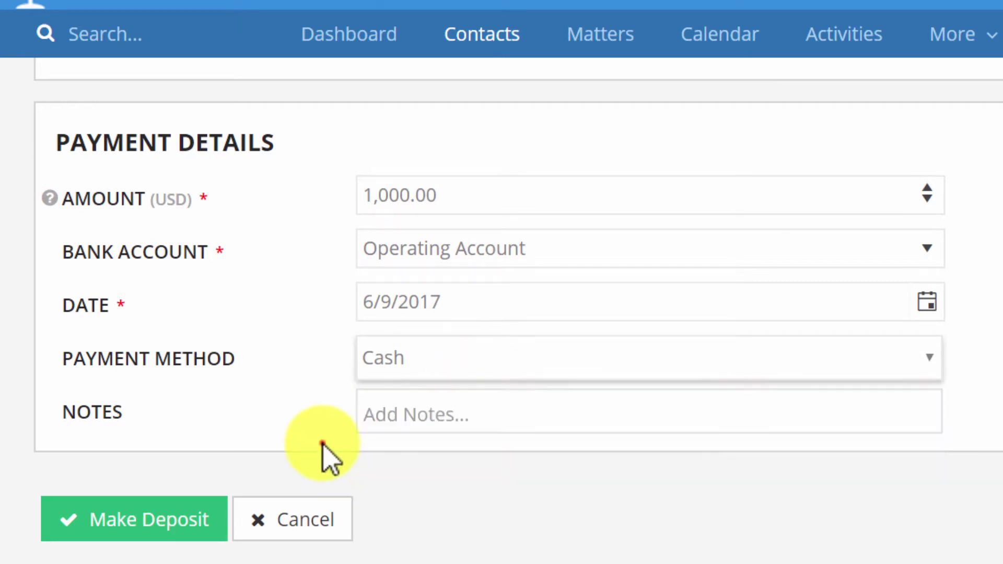
pyautogui.click(410, 412)
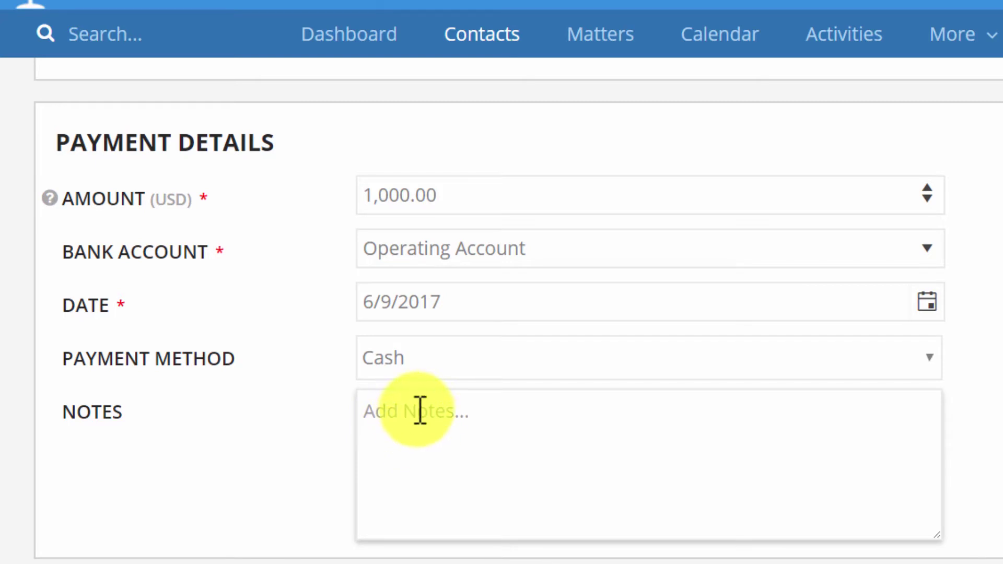
pyautogui.scroll(-2, 303, 447)
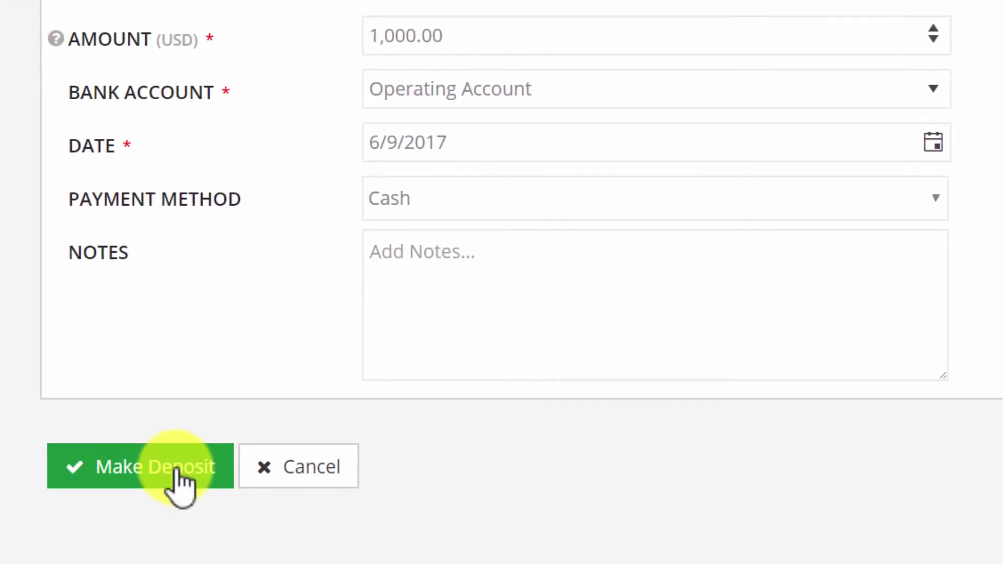
pyautogui.click(176, 466)
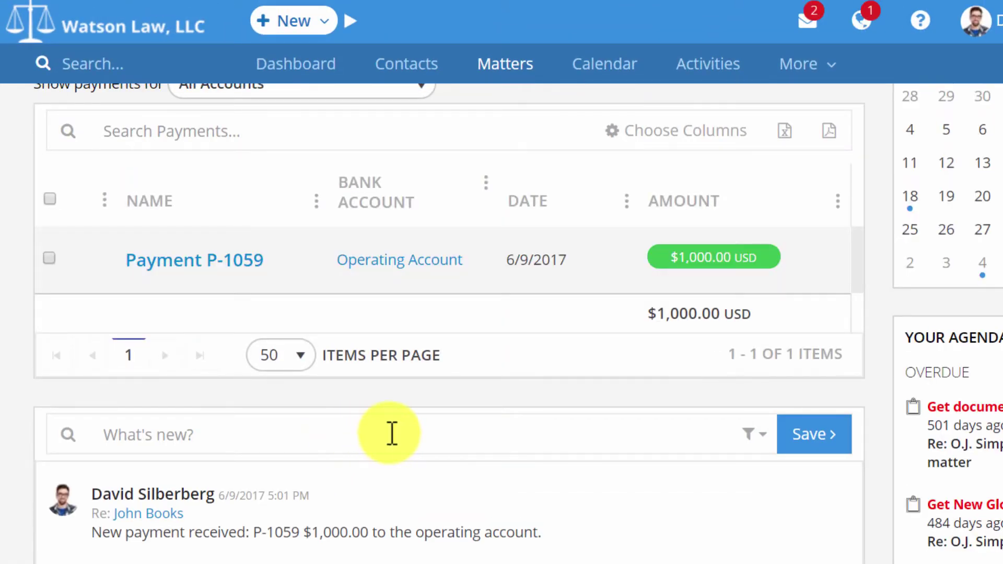
# Confirm payment P-1059 of $1,000.00 is listed, then bring up the matter's New menu
pyautogui.scroll(-1, 392, 433)
pyautogui.scroll(1, 391, 433)
pyautogui.scroll(1, 392, 414)
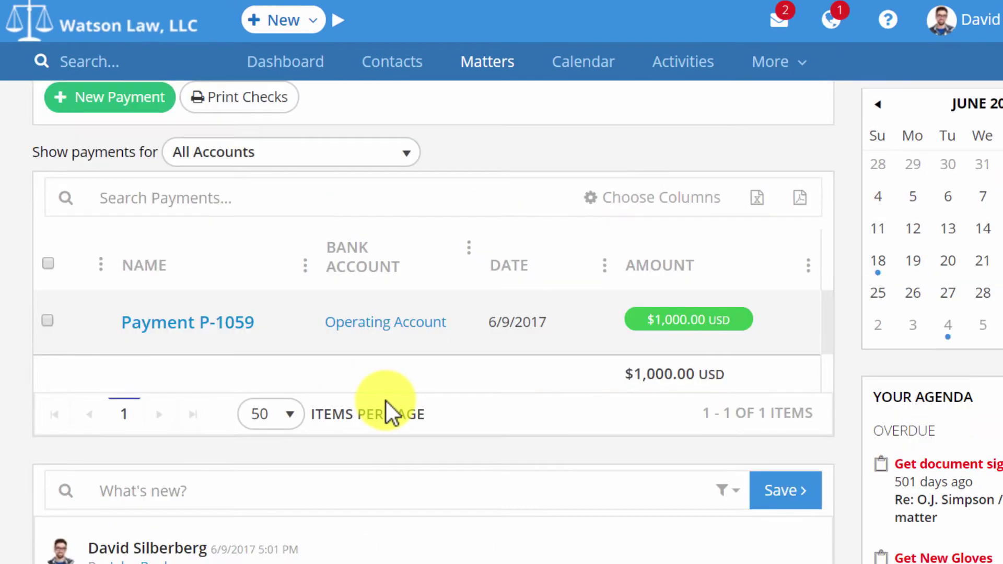
pyautogui.scroll(3, 465, 452)
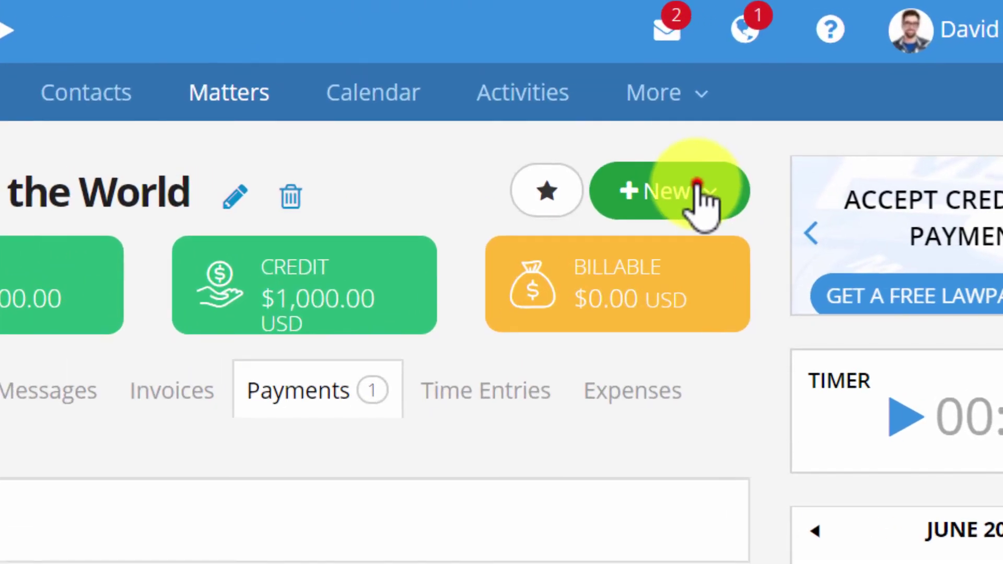
pyautogui.click(725, 181)
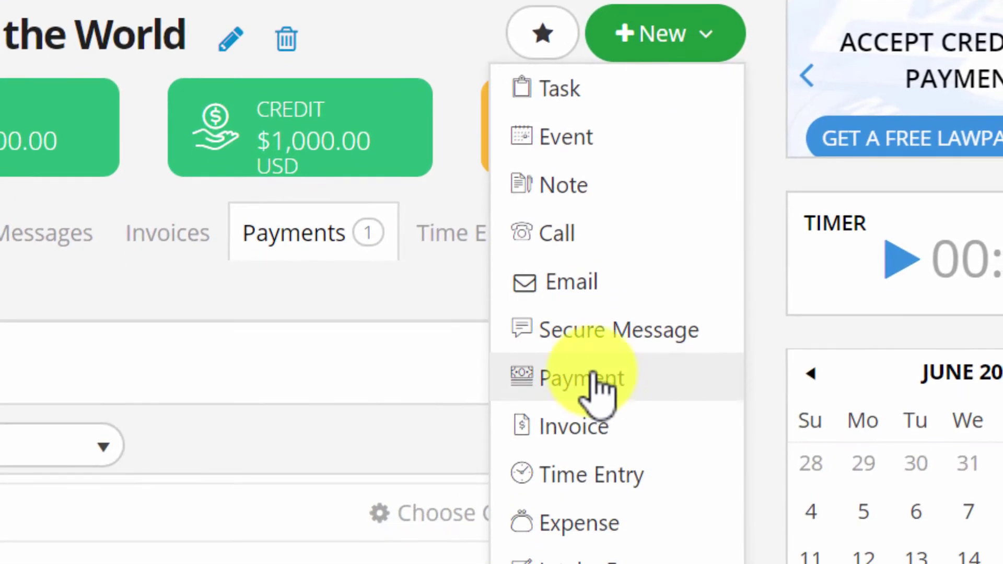
# Add a second 1,000.00 retainer payment, deposited into the Trust Account
pyautogui.click(596, 380)
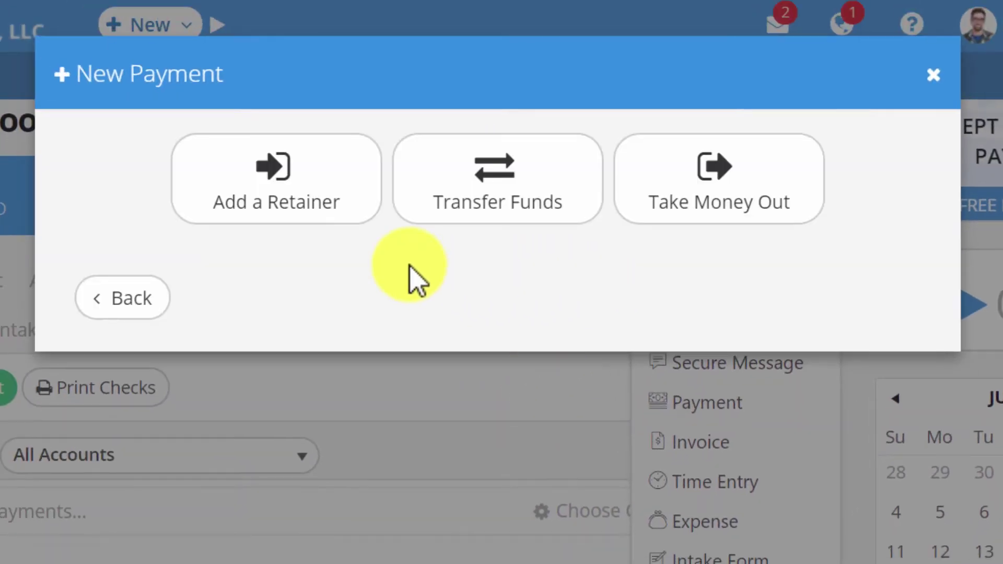
pyautogui.click(307, 201)
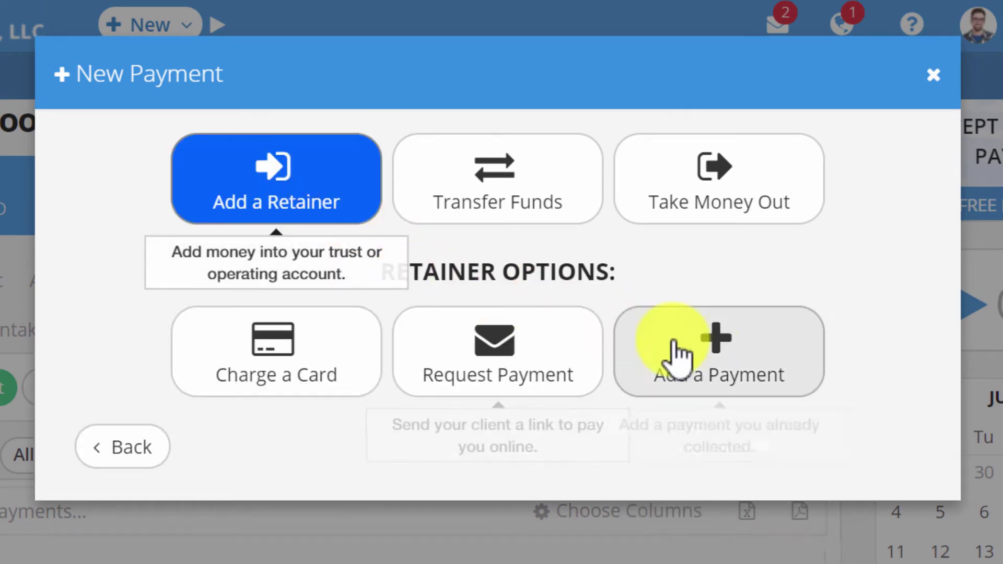
pyautogui.click(724, 359)
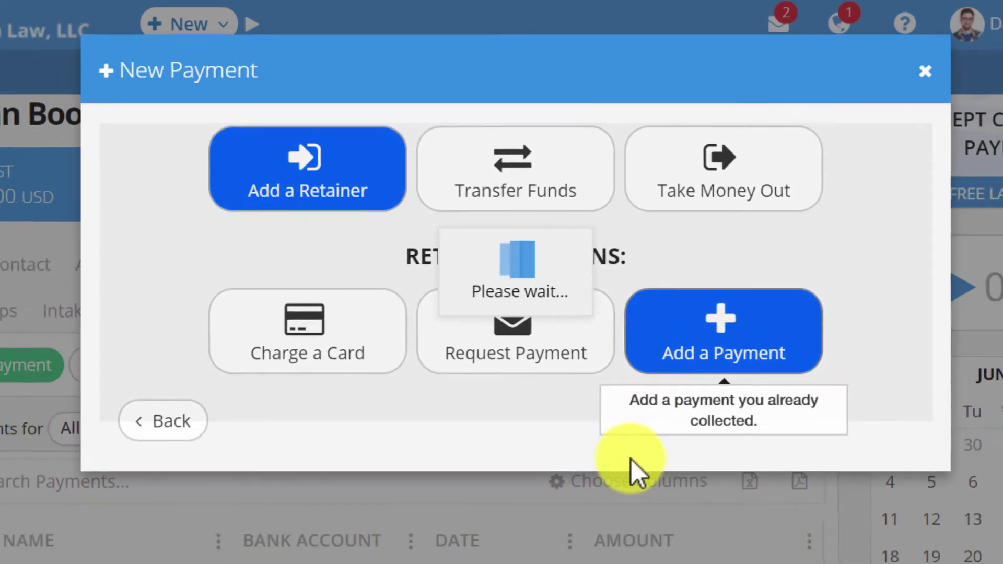
pyautogui.scroll(-4, 525, 334)
pyautogui.click(448, 197)
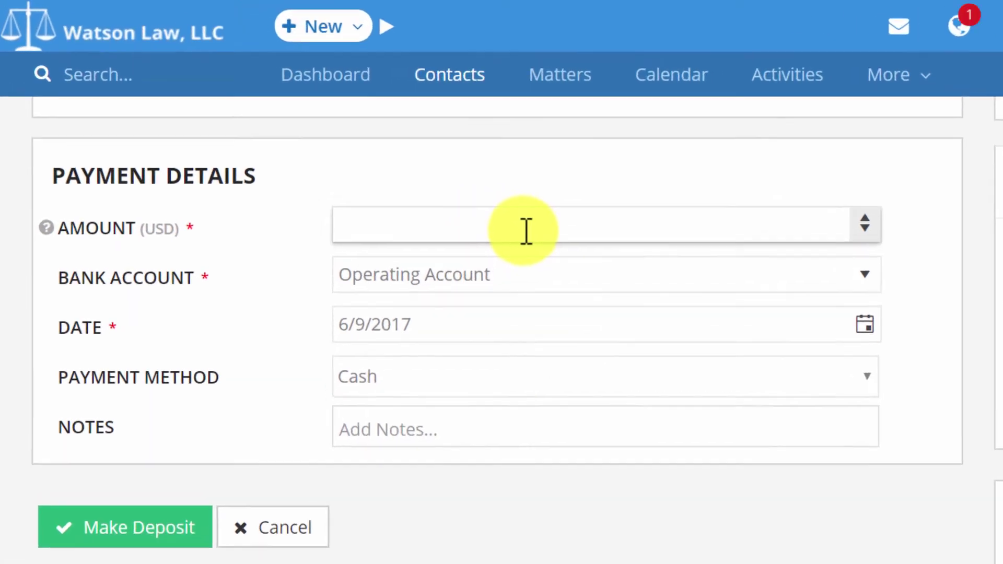
pyautogui.write('1000')
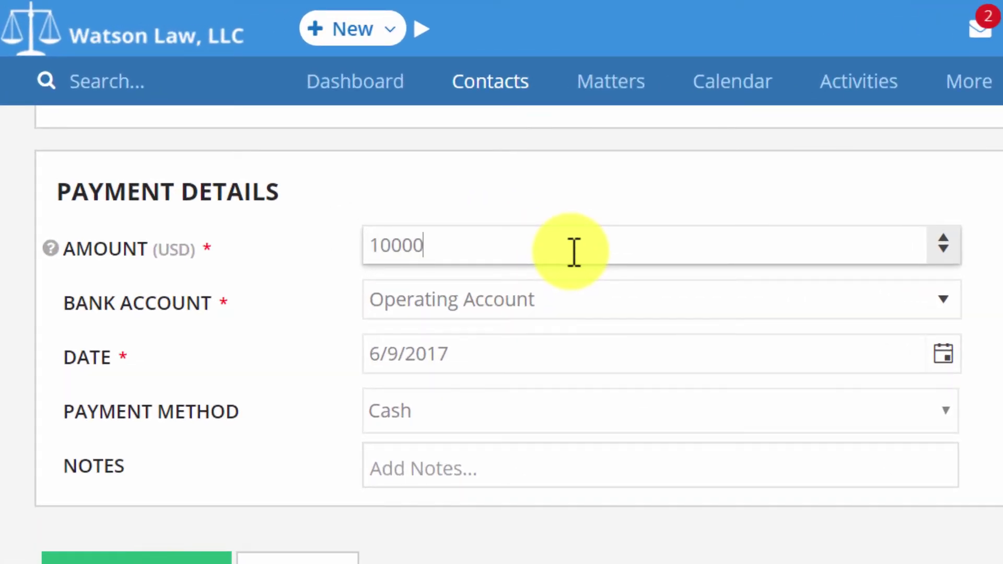
pyautogui.click(587, 298)
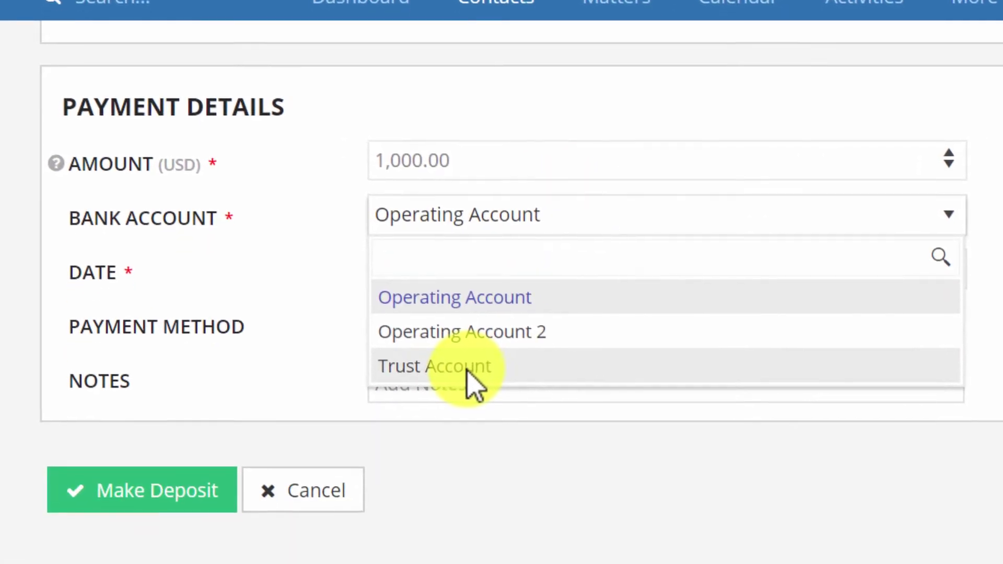
pyautogui.click(466, 369)
pyautogui.click(209, 491)
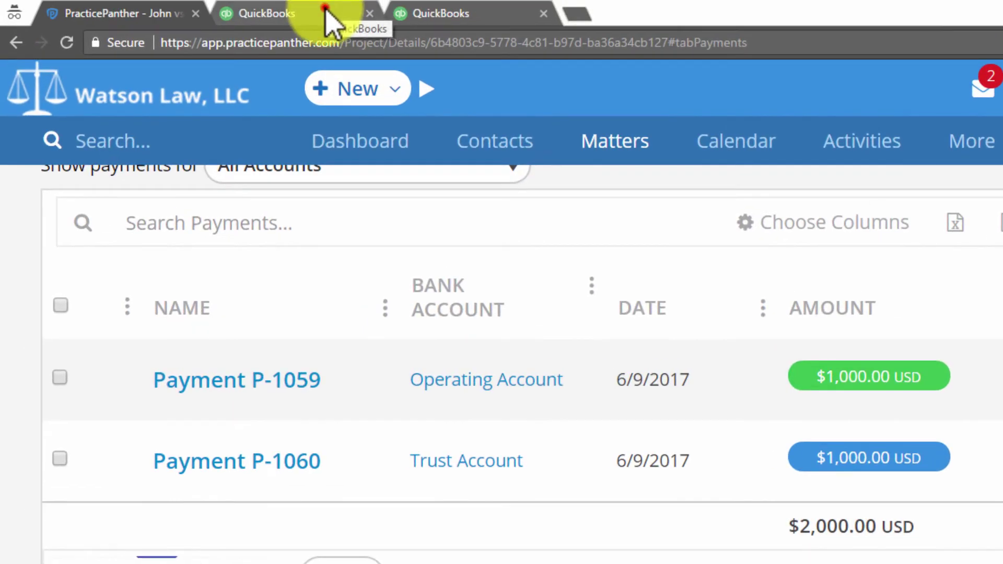
# In QuickBooks Online, open the client's customer record from the sales customer list
pyautogui.click(325, 10)
pyautogui.click(470, 15)
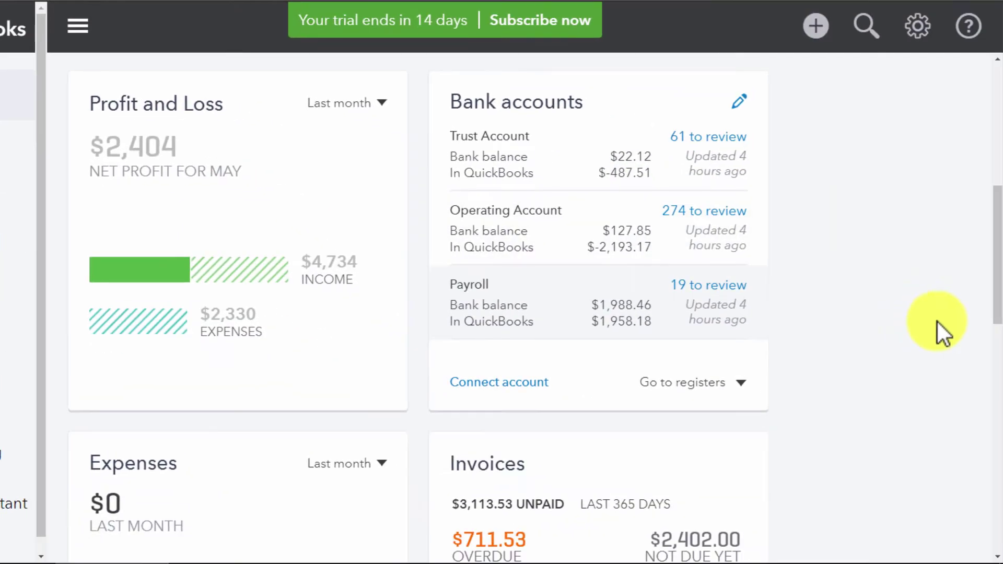
pyautogui.moveTo(996, 282); pyautogui.dragTo(990, 172)
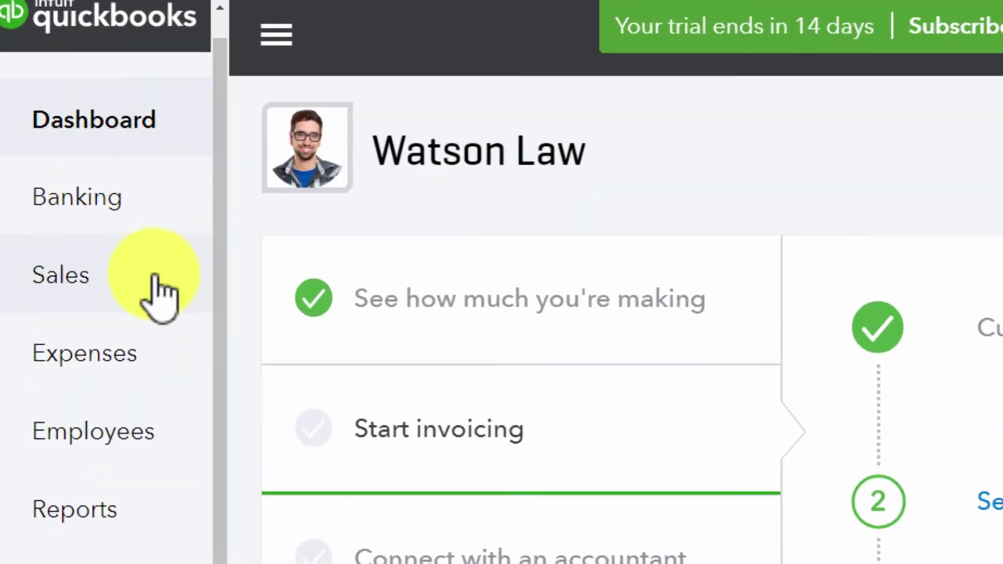
pyautogui.click(124, 302)
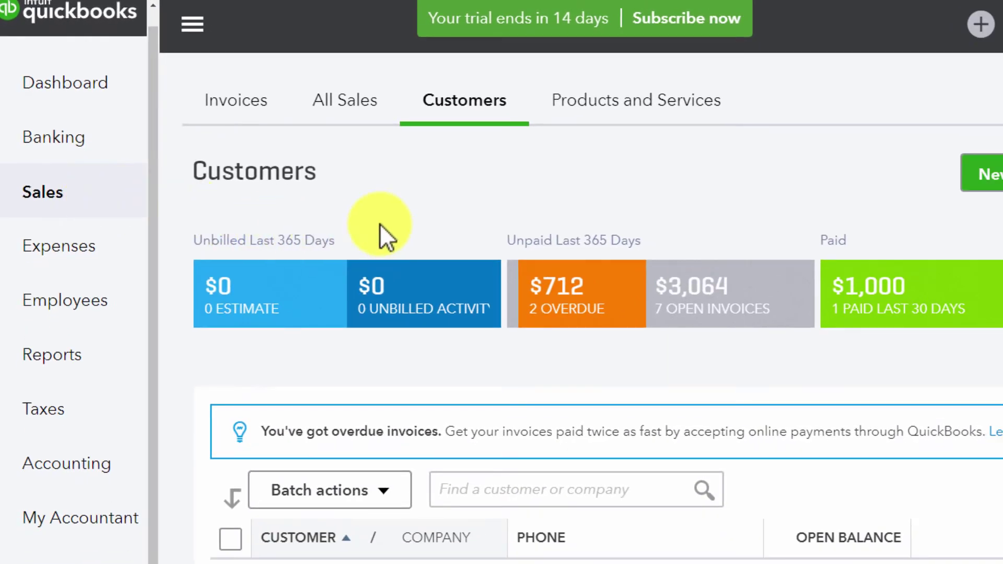
pyautogui.scroll(-5, 434, 199)
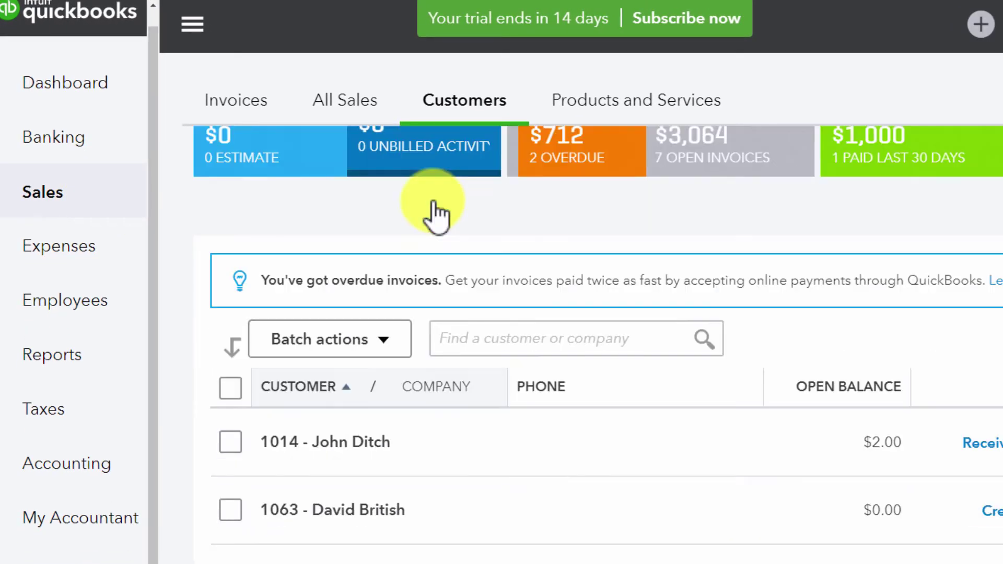
pyautogui.scroll(-3, 460, 89)
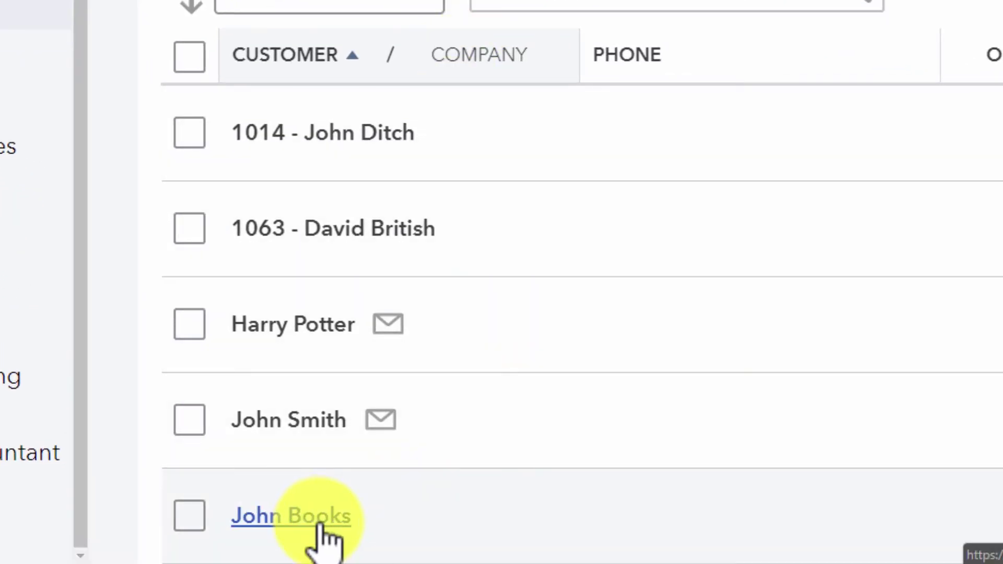
pyautogui.click(322, 521)
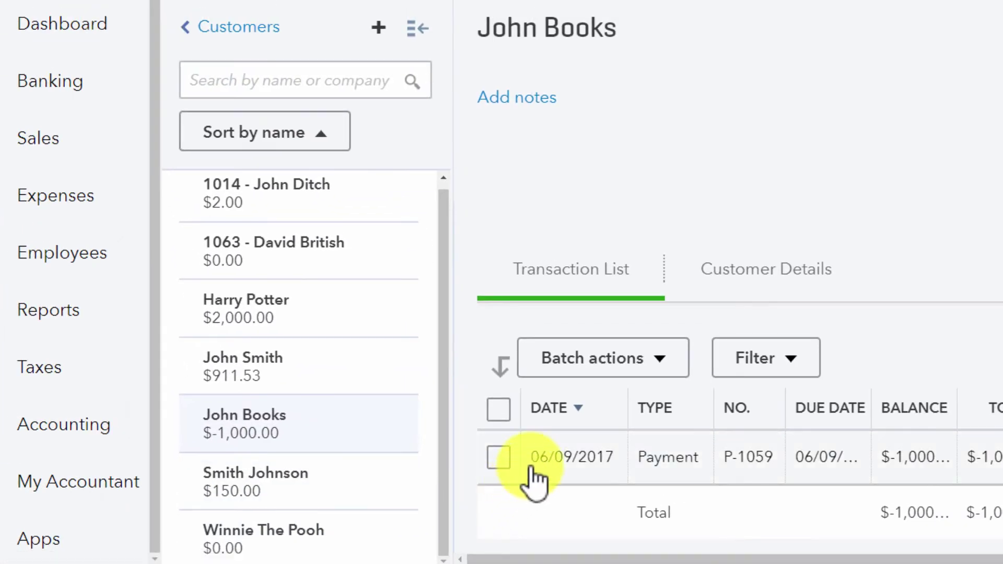
pyautogui.click(421, 27)
pyautogui.scroll(-1, 529, 84)
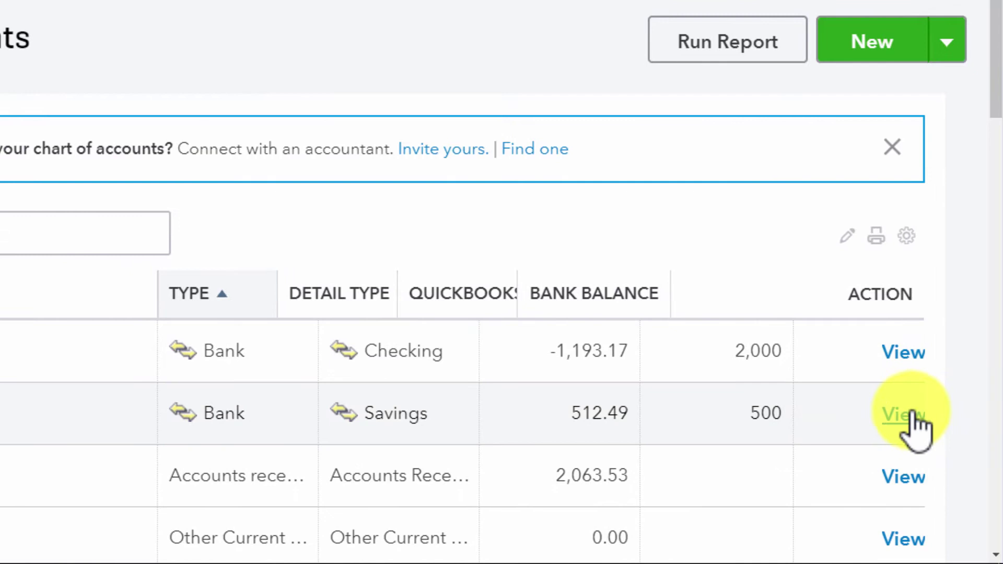
# Open the Regular Savings (9560) register and view the $1,000.00 trust deposit amounts
pyautogui.click(904, 414)
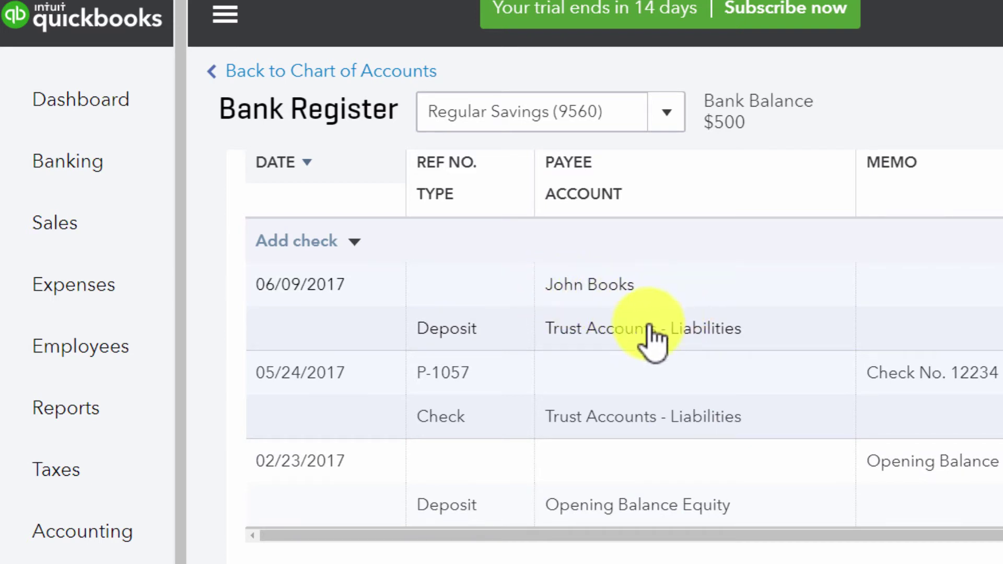
pyautogui.moveTo(653, 537); pyautogui.dragTo(909, 536)
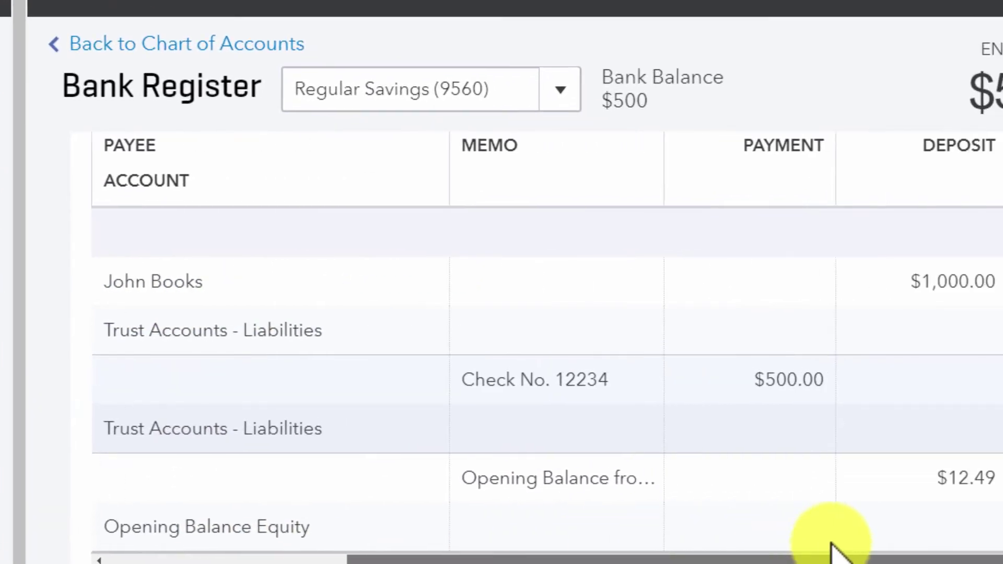
pyautogui.moveTo(830, 543); pyautogui.dragTo(844, 541)
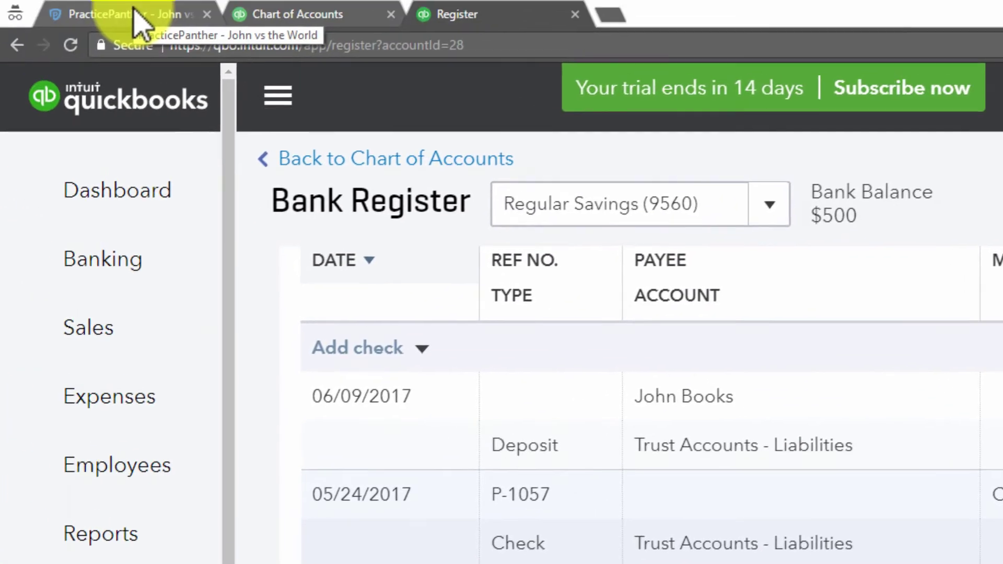
# Review PracticePanther invoice I-99 down to its $134.98 balance due
pyautogui.click(139, 17)
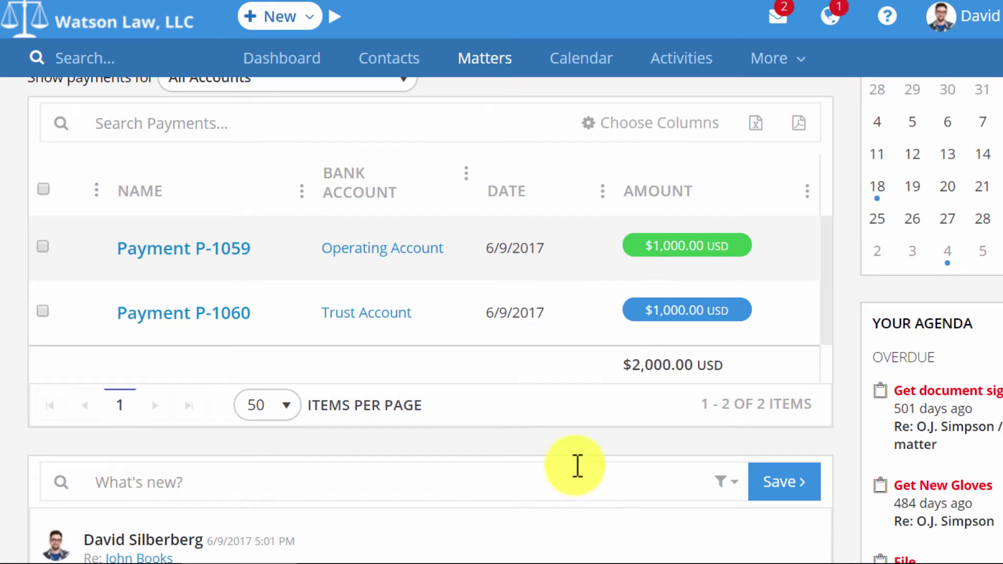
pyautogui.scroll(6, 575, 466)
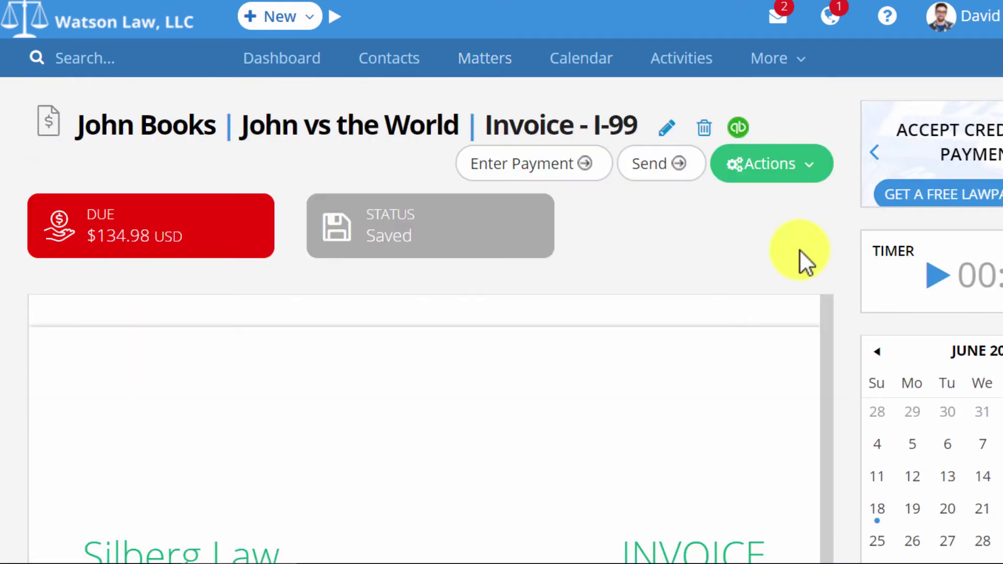
pyautogui.scroll(-1, 830, 249)
pyautogui.scroll(-3, 826, 285)
pyautogui.scroll(-1, 857, 324)
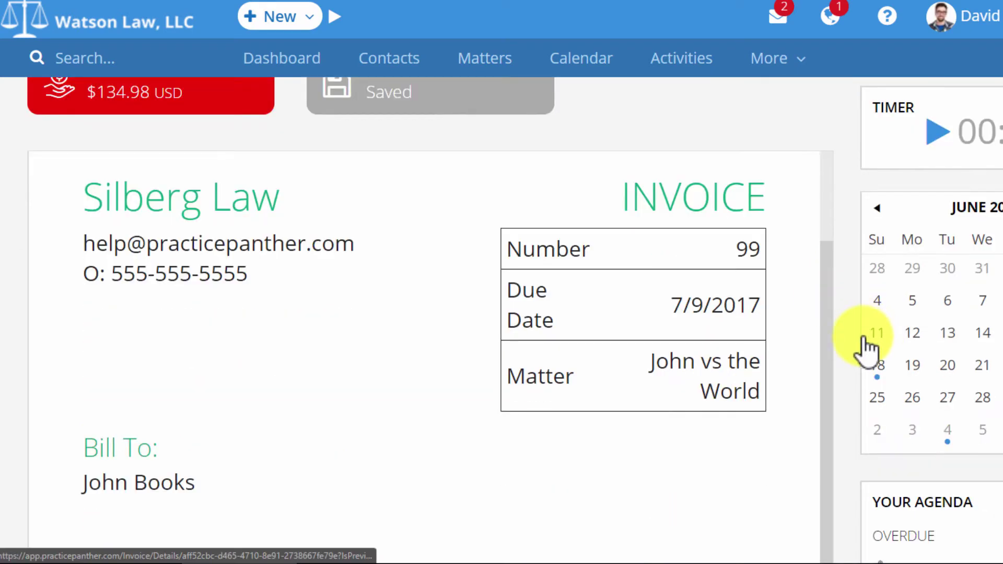
pyautogui.scroll(-3, 867, 350)
pyautogui.scroll(-8, 810, 340)
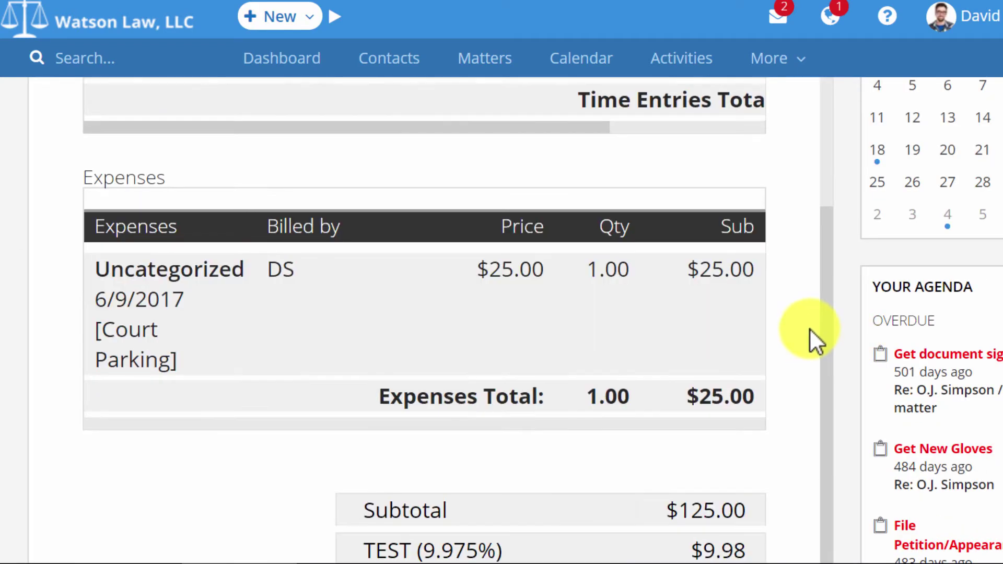
pyautogui.scroll(-7, 812, 339)
pyautogui.scroll(-4, 808, 340)
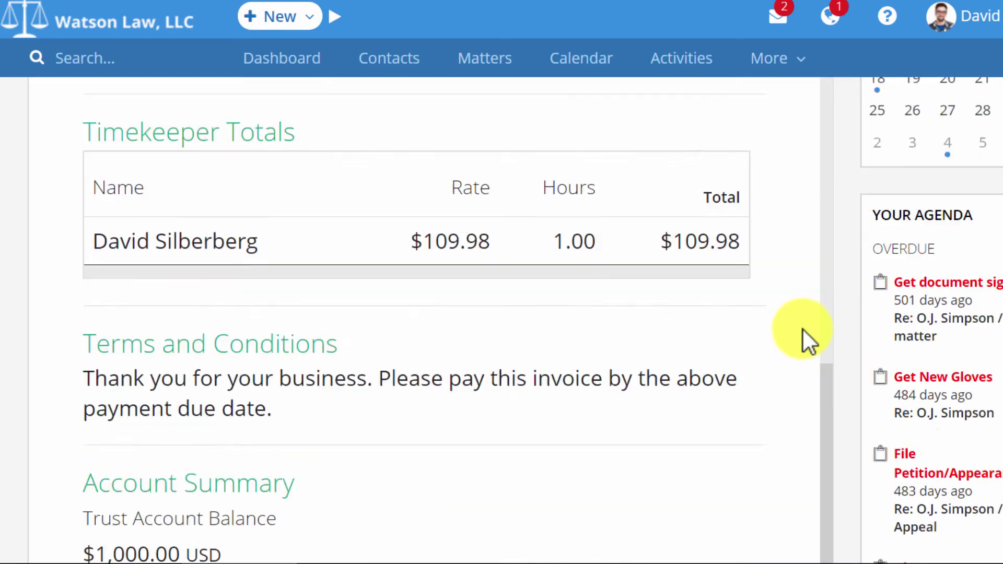
pyautogui.scroll(-6, 803, 330)
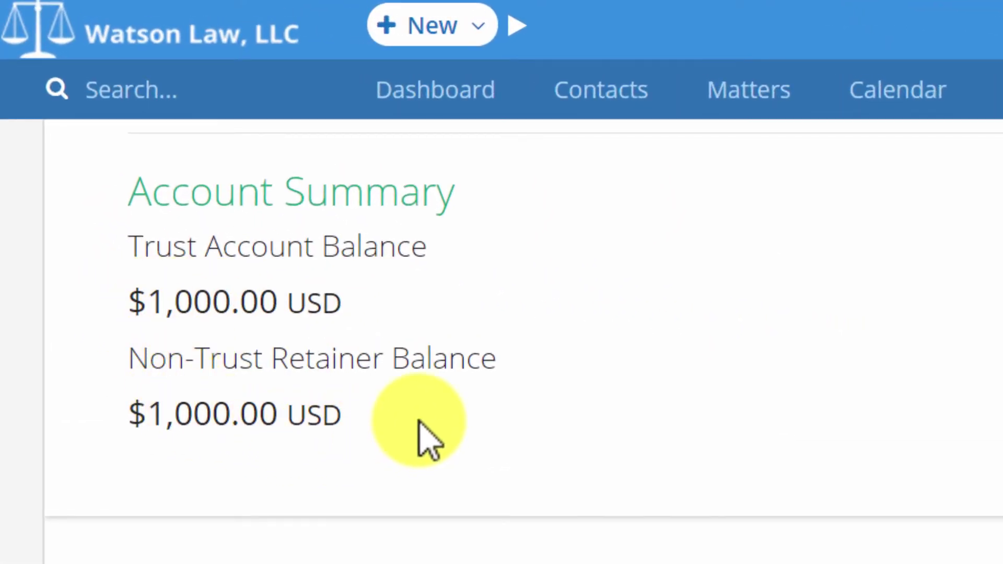
pyautogui.scroll(2, 849, 342)
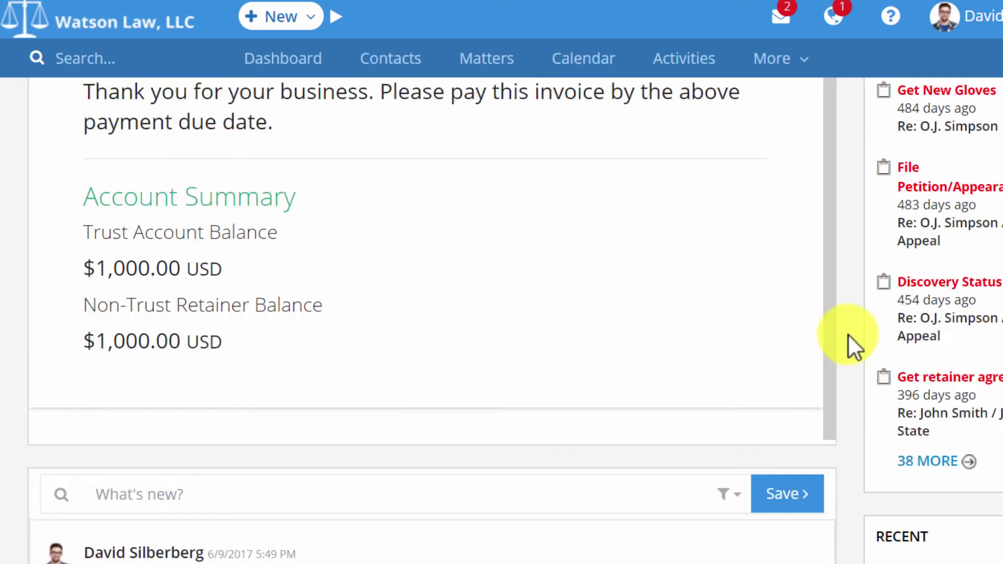
pyautogui.scroll(8, 848, 339)
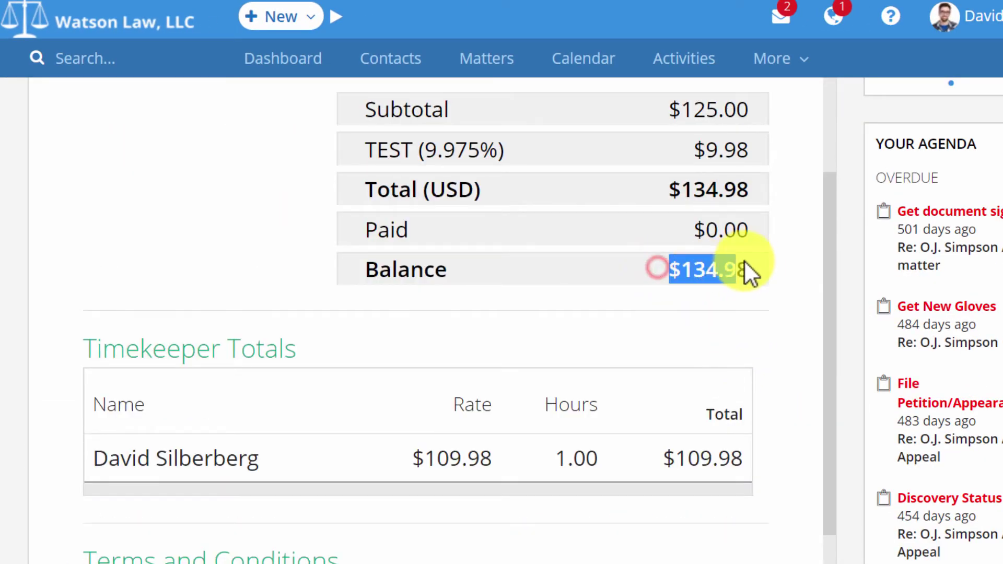
pyautogui.click(750, 265)
pyautogui.click(366, 8)
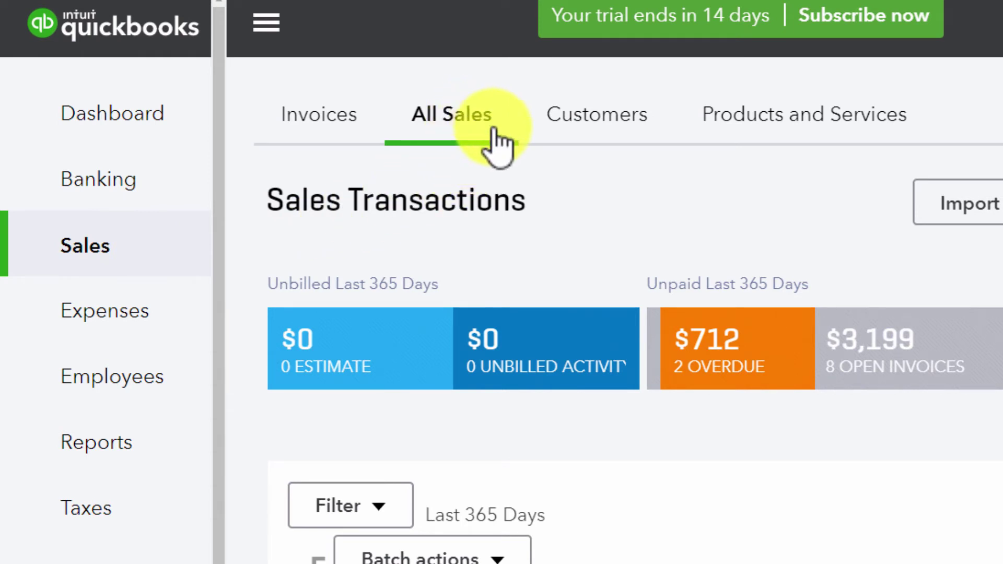
# Check that QuickBooks' synced invoice I-99 has matching lines and an open $134.98 balance
pyautogui.scroll(-3, 689, 218)
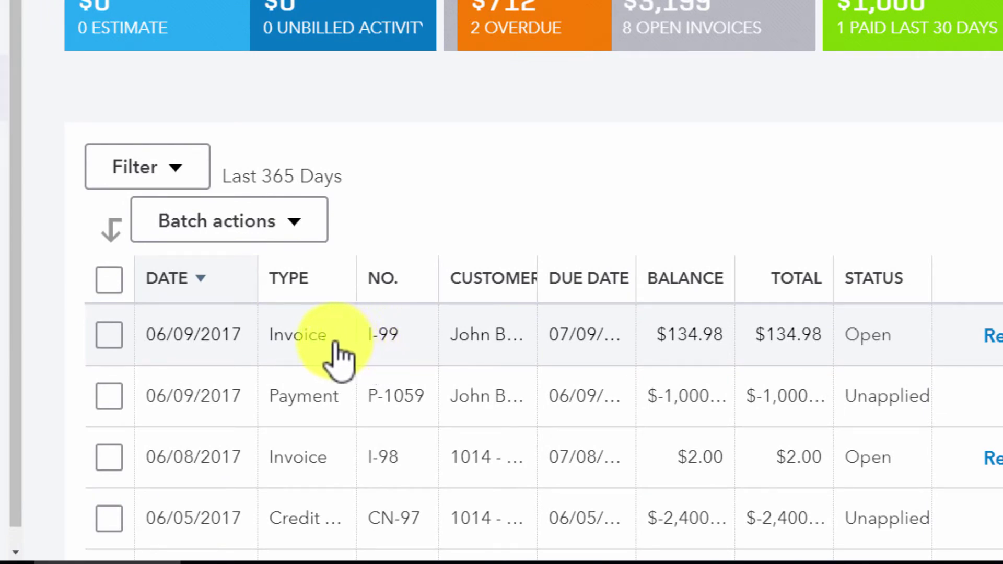
pyautogui.click(310, 337)
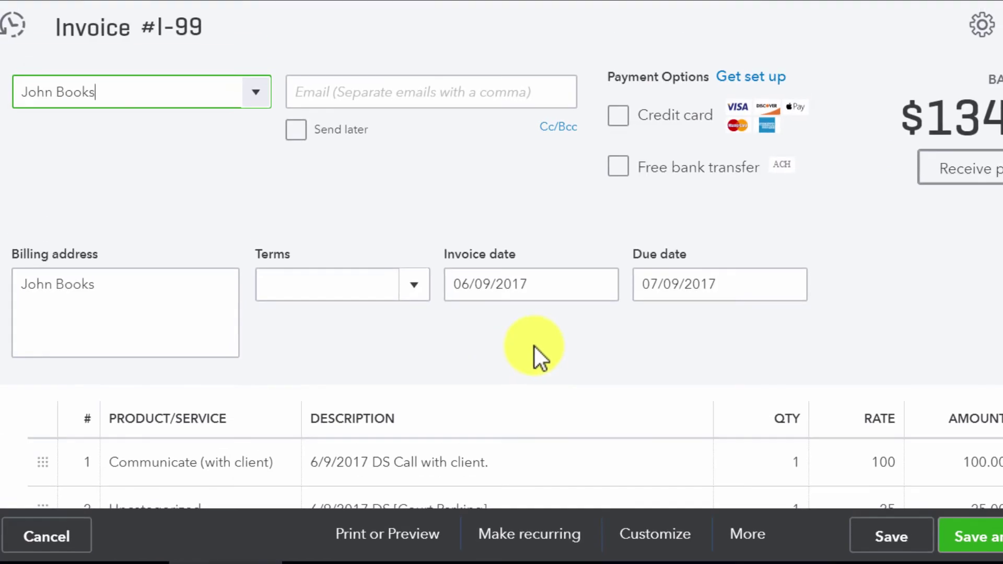
pyautogui.scroll(-5, 536, 348)
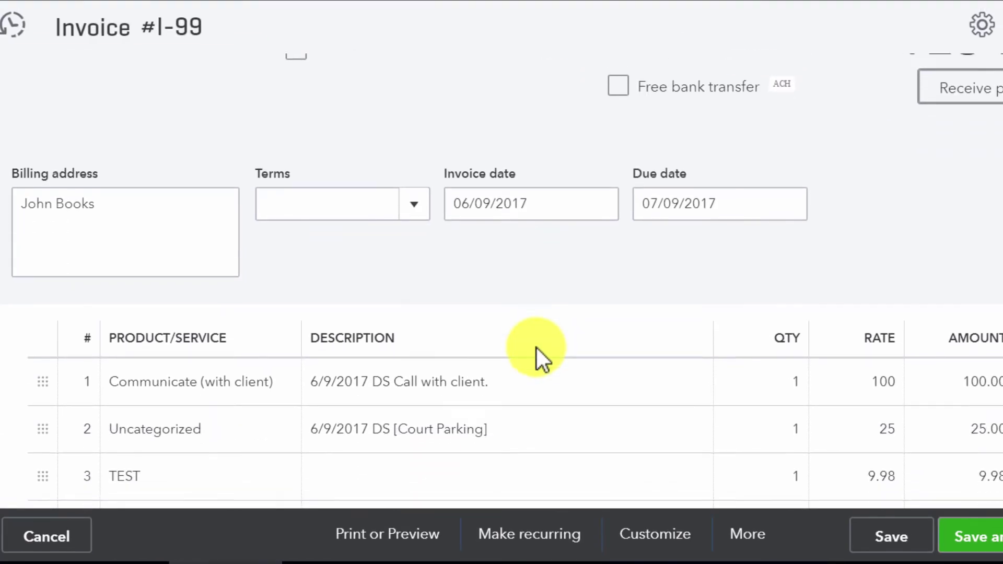
pyautogui.scroll(-3, 538, 351)
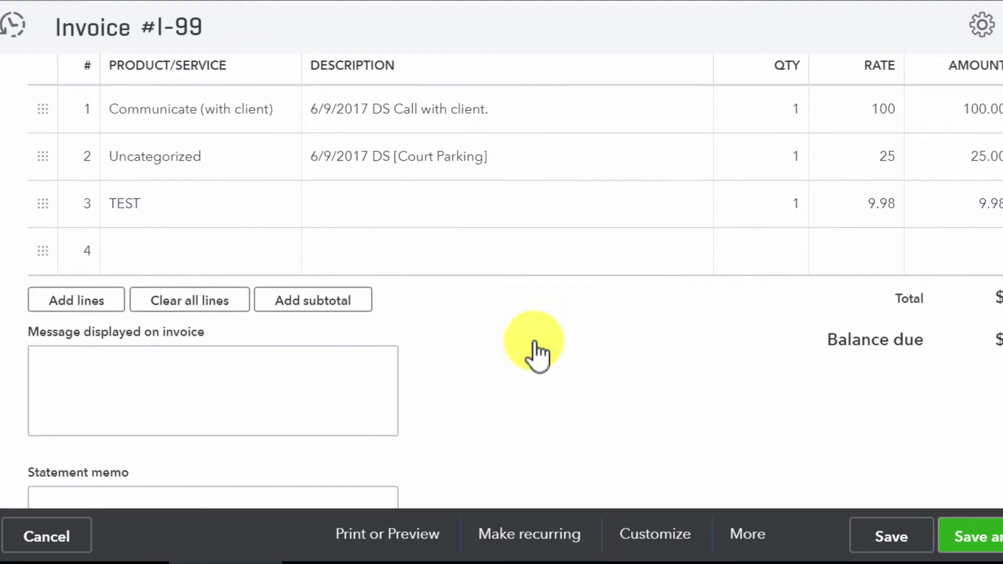
pyautogui.scroll(2, 656, 316)
pyautogui.click(974, 25)
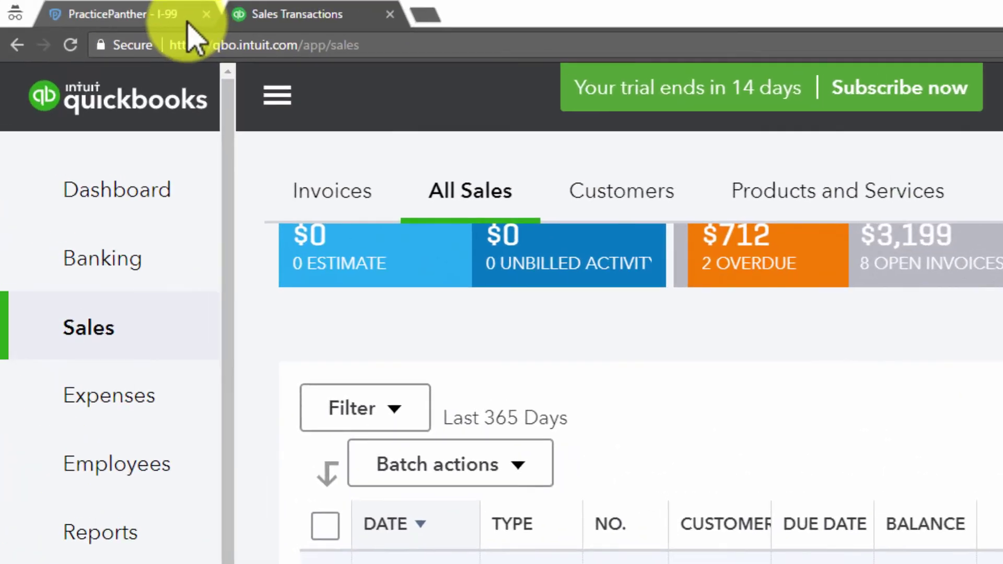
pyautogui.click(188, 22)
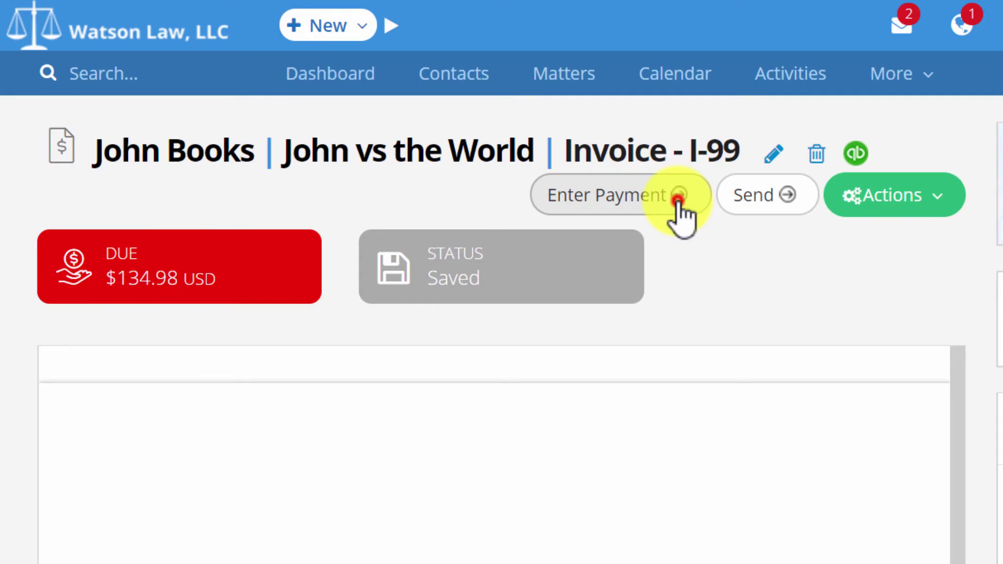
# Pay invoice I-99 by applying a 134.98 credit from the Matter - Trust Account
pyautogui.click(677, 198)
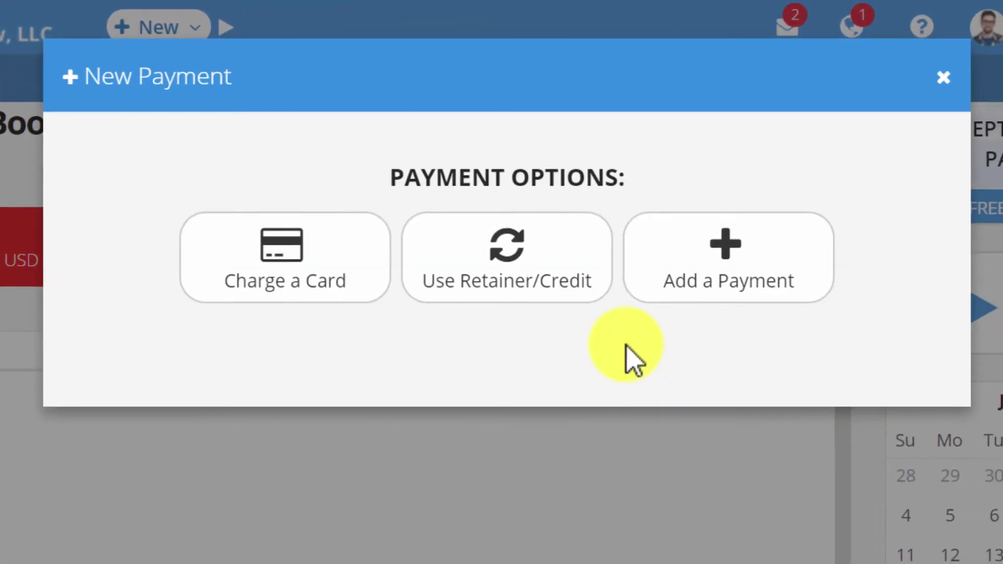
pyautogui.click(543, 267)
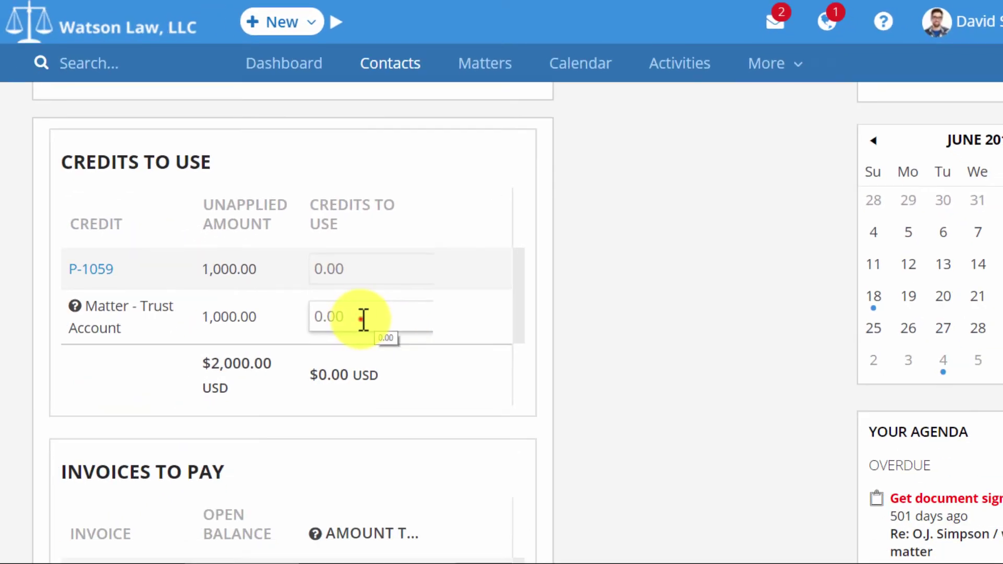
pyautogui.click(361, 319)
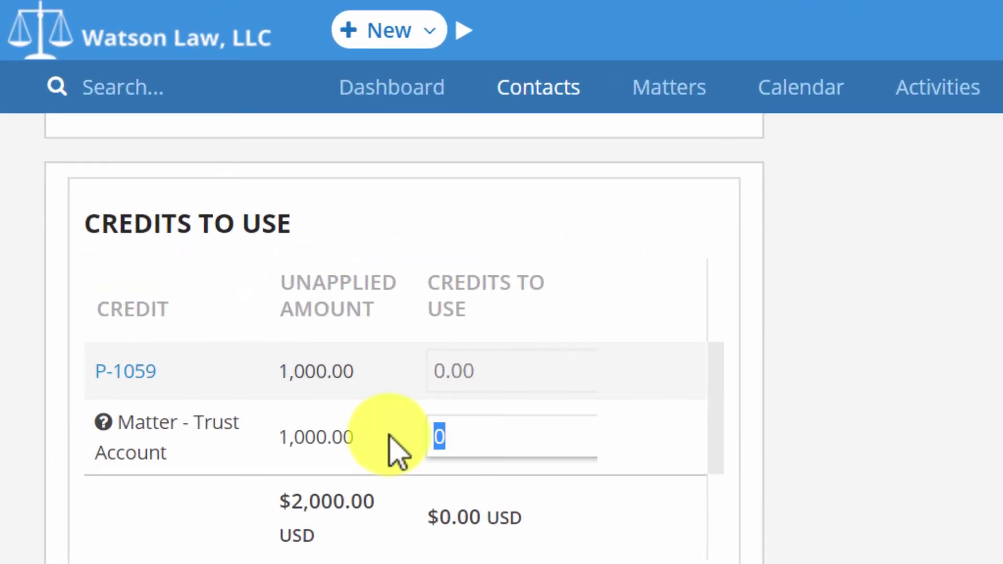
pyautogui.scroll(-3, 711, 541)
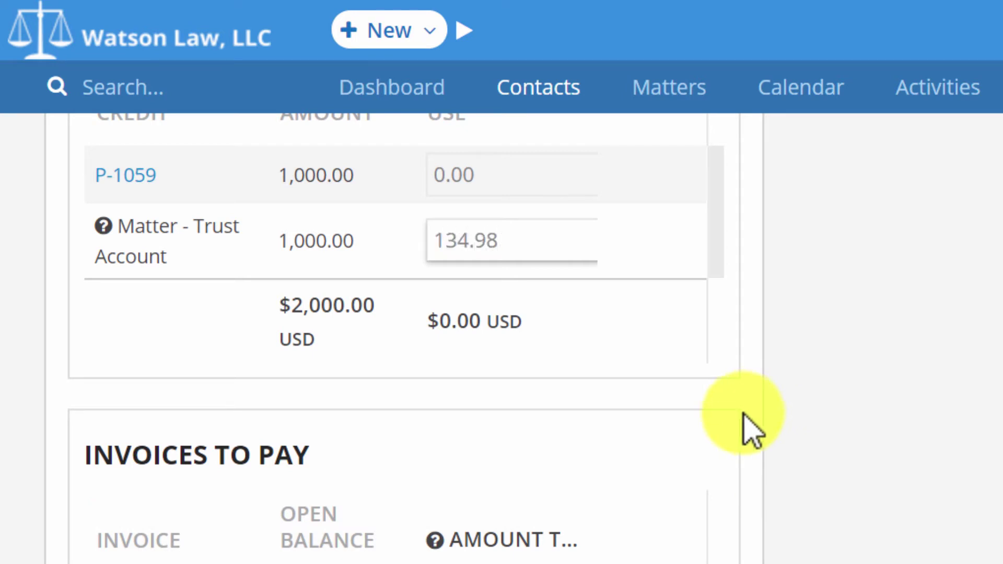
pyautogui.click(885, 446)
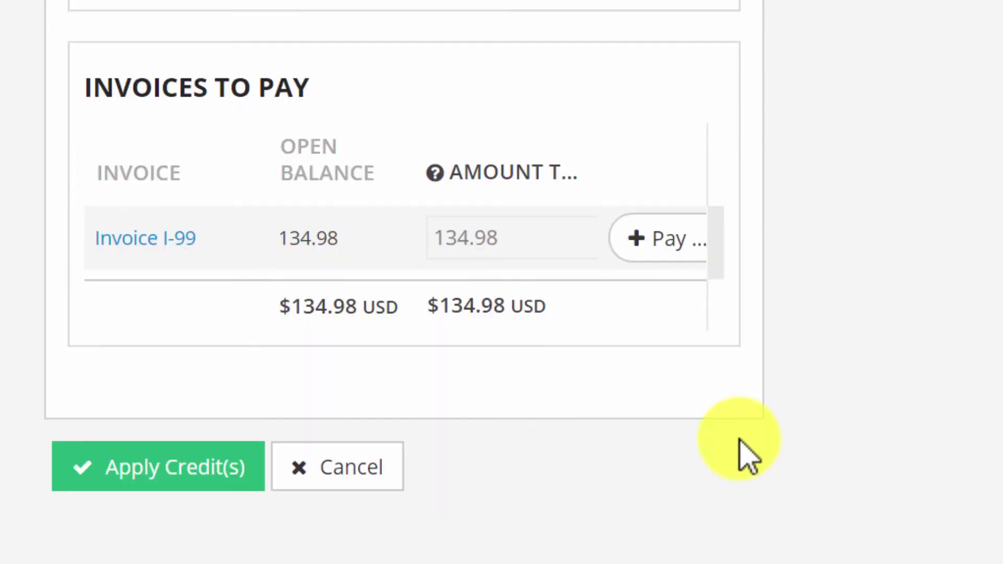
pyautogui.click(197, 481)
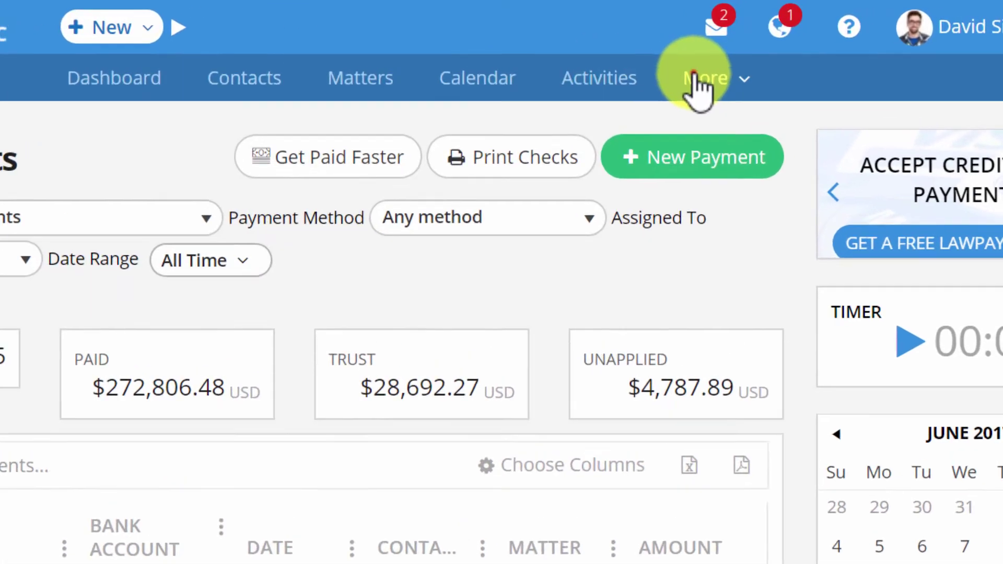
# Open invoice I-99 from the Invoices list and check Payment 1061 leaves a $0.00 balance
pyautogui.click(757, 64)
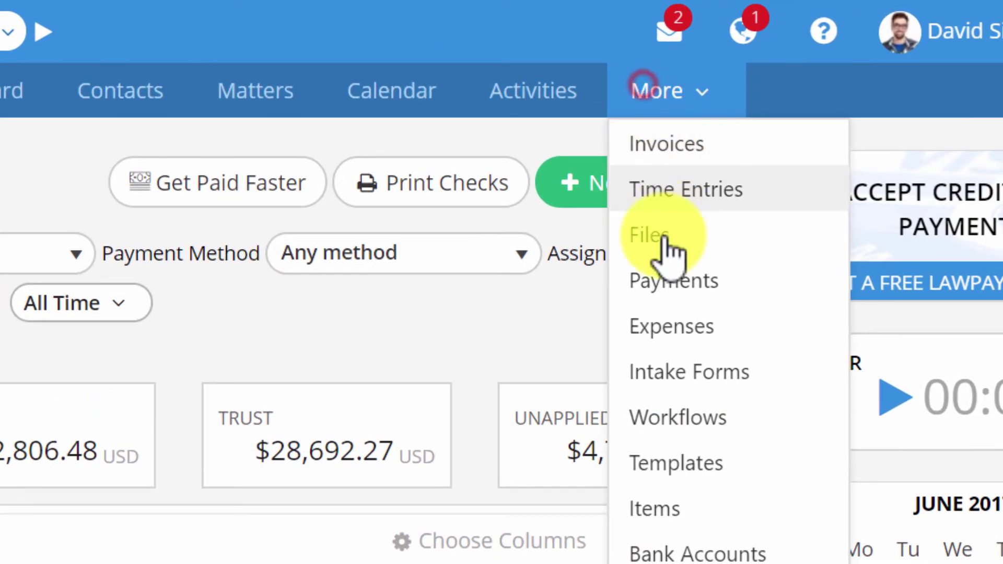
pyautogui.click(770, 113)
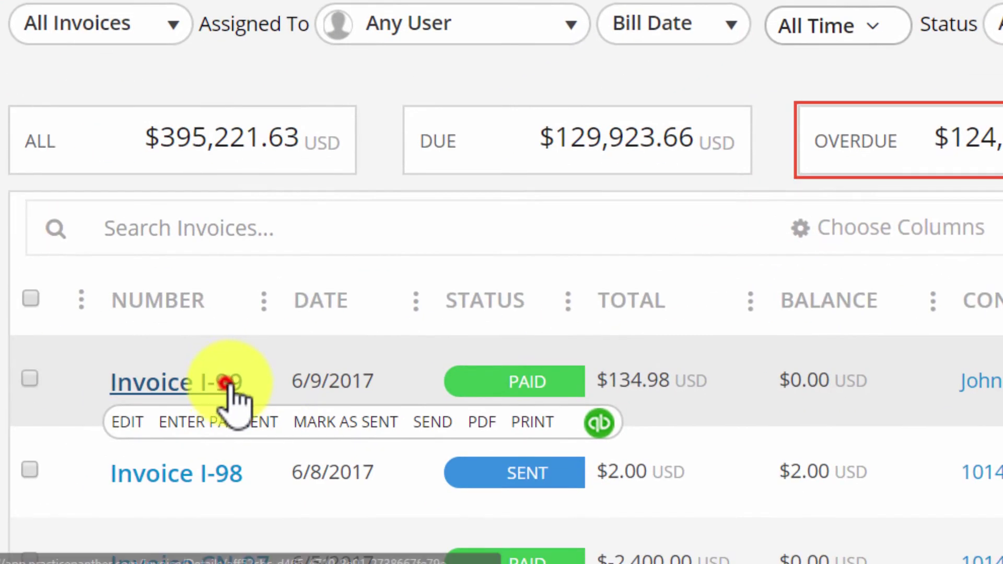
pyautogui.click(155, 460)
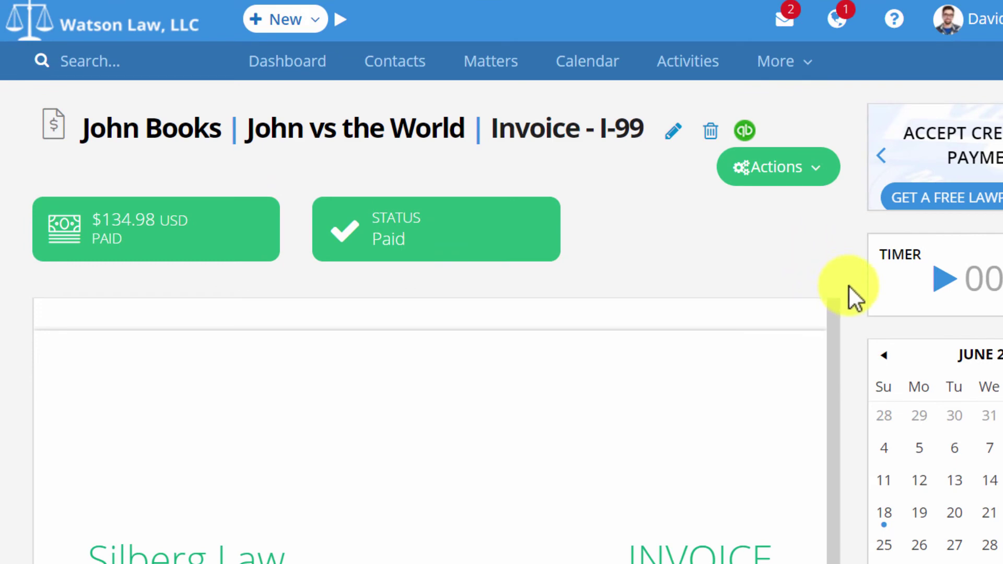
pyautogui.scroll(-5, 846, 282)
pyautogui.scroll(-10, 835, 285)
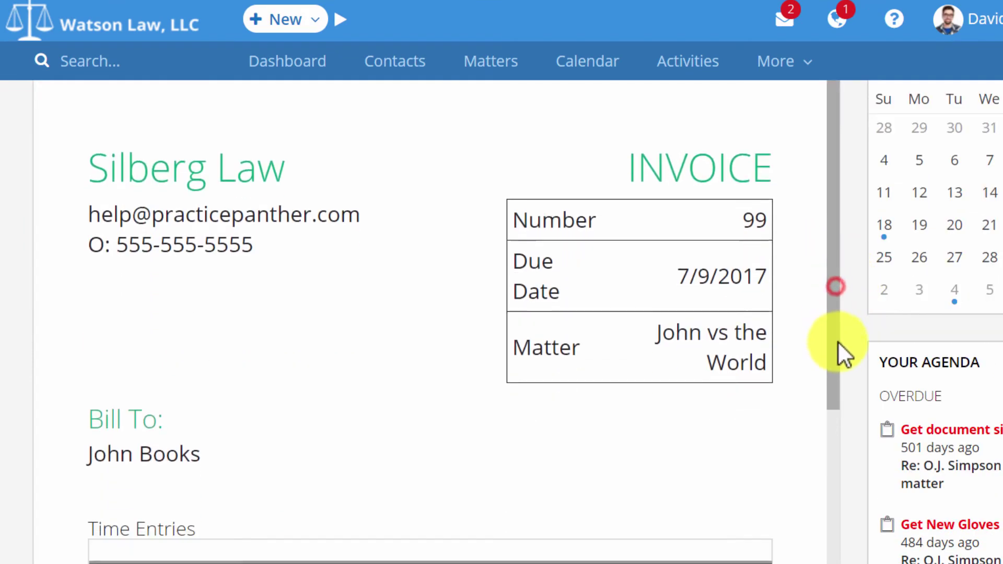
pyautogui.scroll(-10, 820, 361)
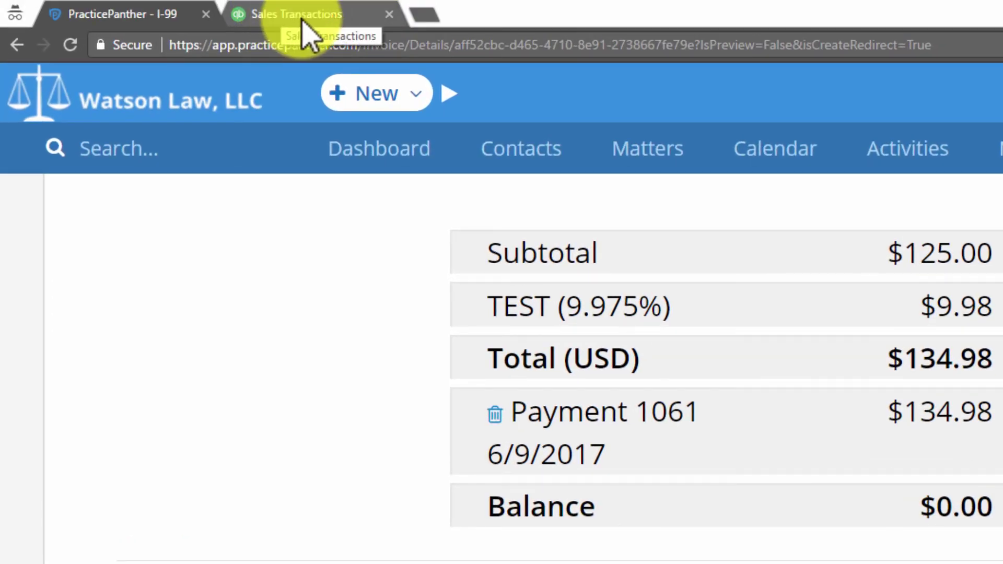
# Open synced invoice I-99 in QuickBooks and verify $134.98 received and $0.00 balance due
pyautogui.click(303, 21)
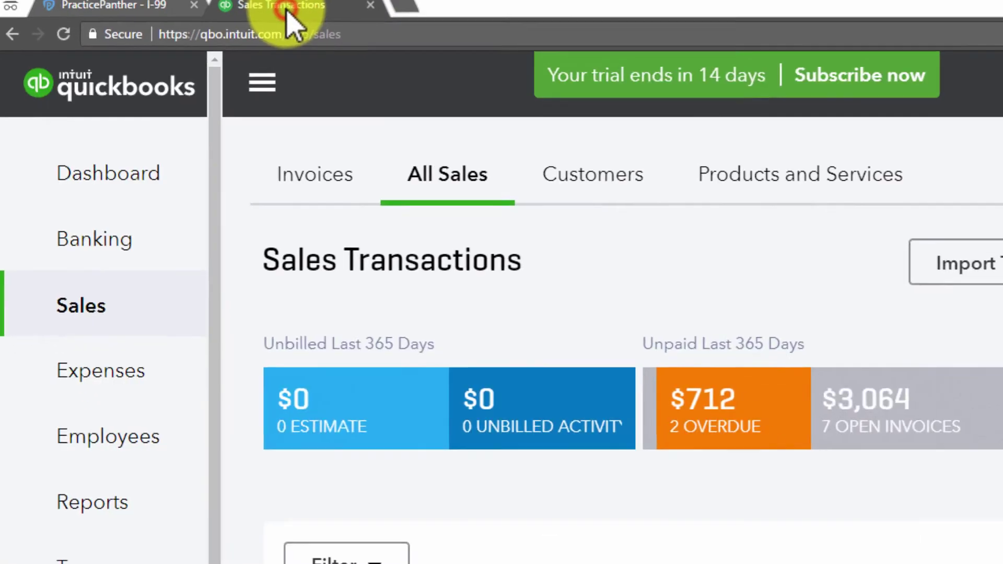
pyautogui.scroll(-1, 509, 209)
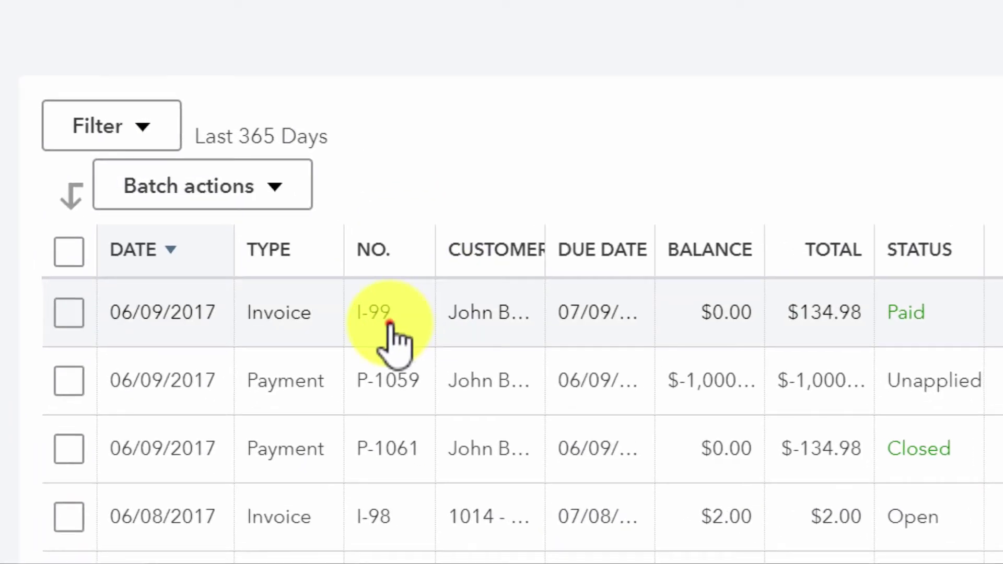
pyautogui.click(442, 387)
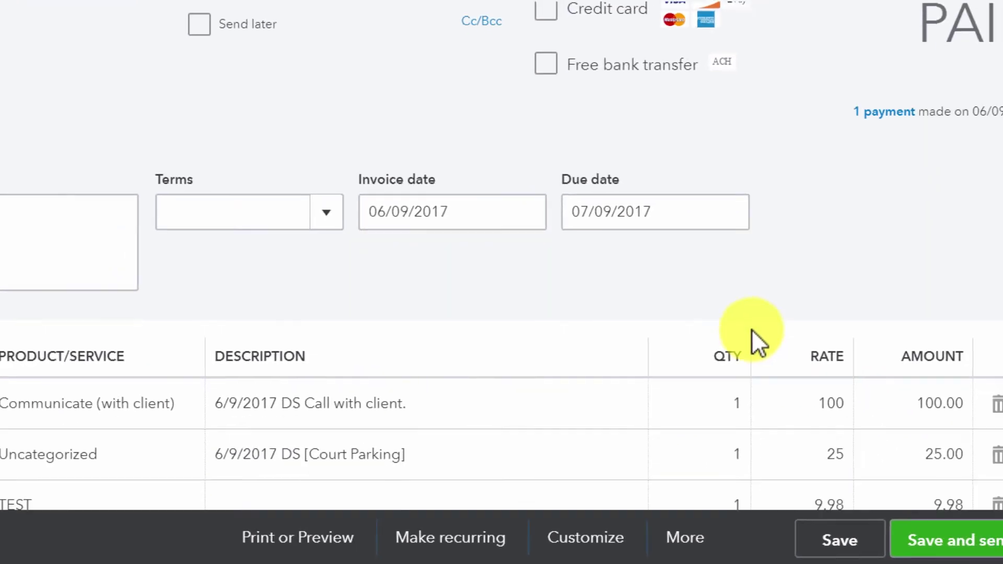
pyautogui.scroll(-5, 751, 330)
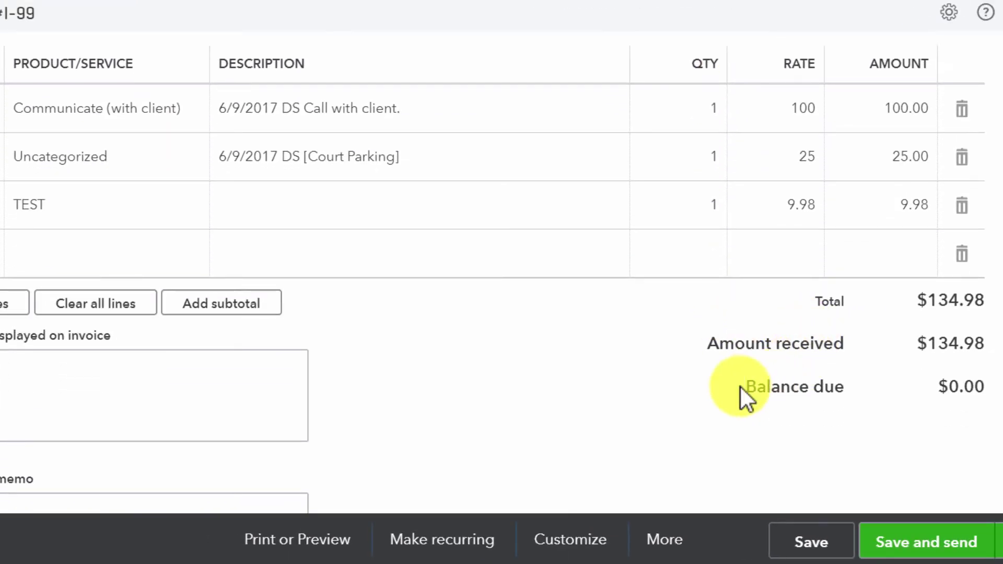
pyautogui.moveTo(740, 387); pyautogui.dragTo(978, 372)
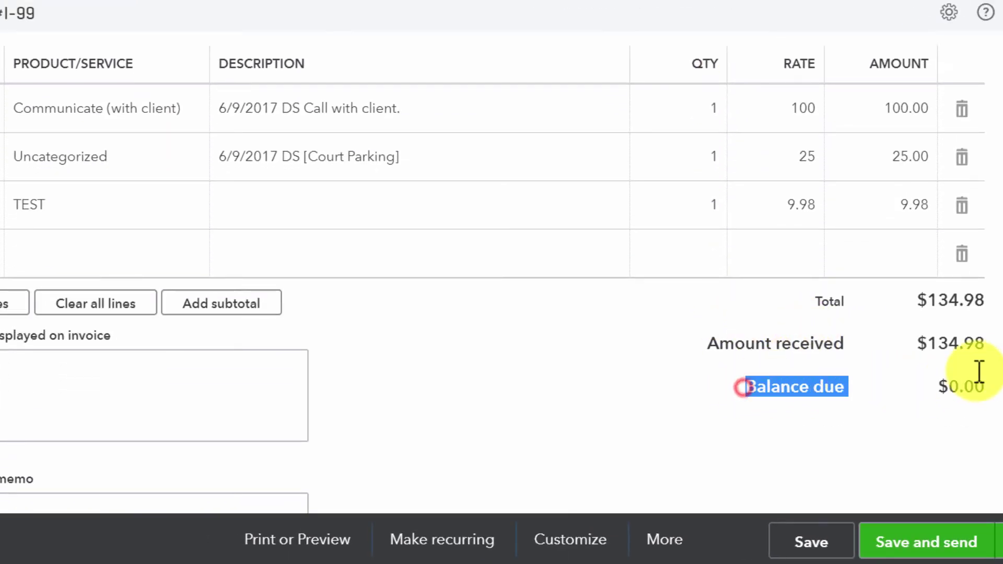
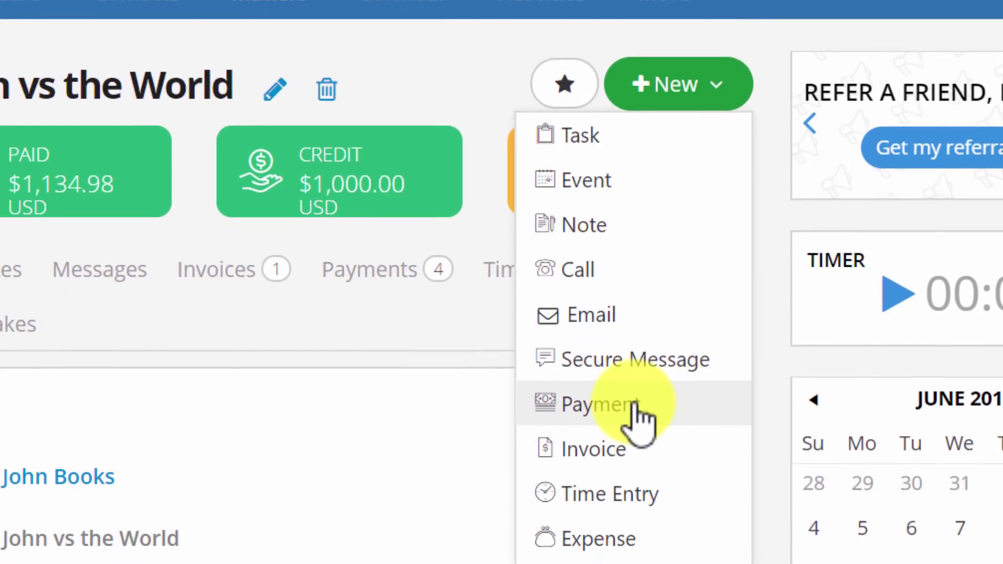
# Start a $500 Take Money Out check for the matter, paid from the Trust Account
pyautogui.click(694, 422)
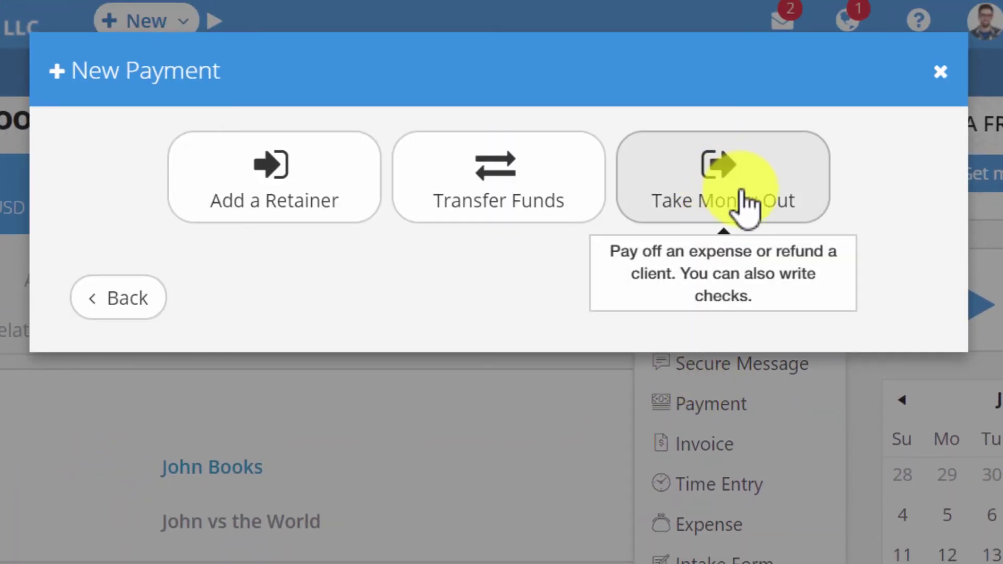
pyautogui.click(753, 187)
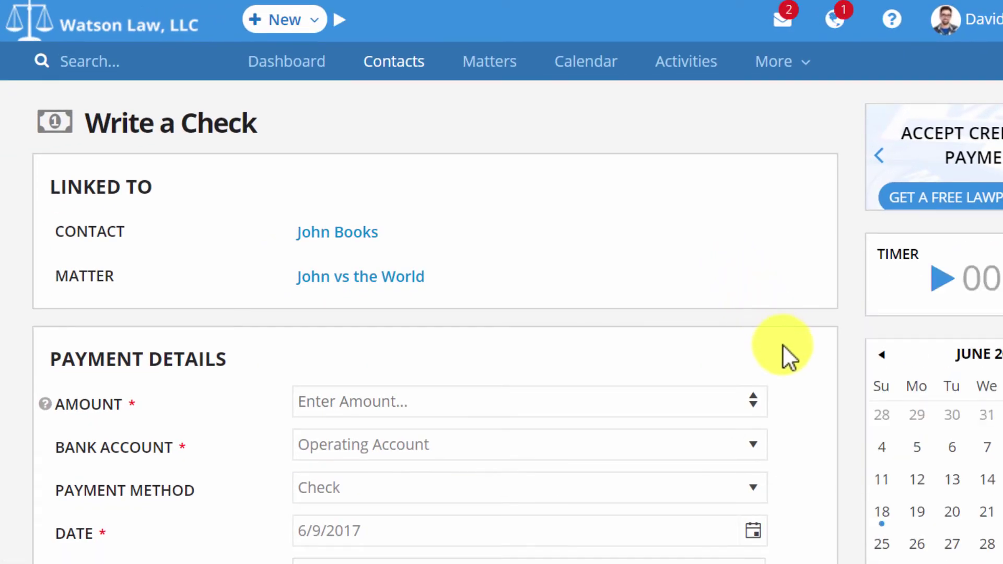
pyautogui.scroll(-1, 782, 340)
pyautogui.scroll(-1, 783, 332)
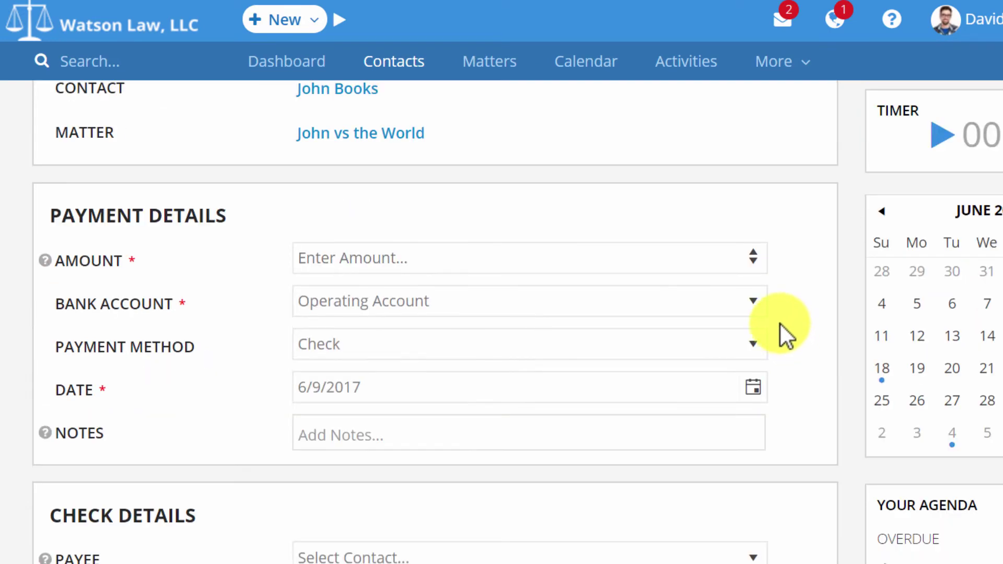
pyautogui.click(499, 259)
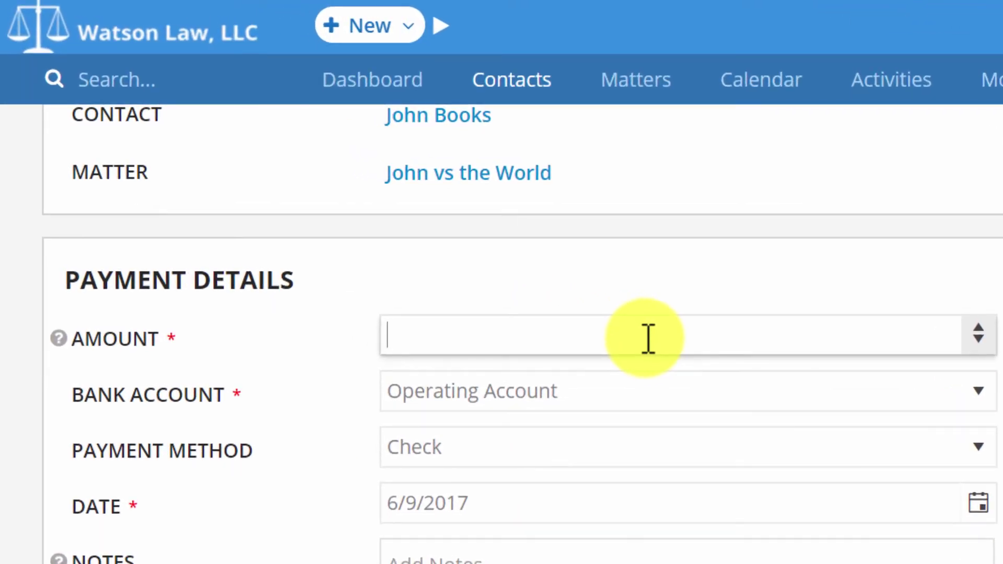
pyautogui.click(580, 391)
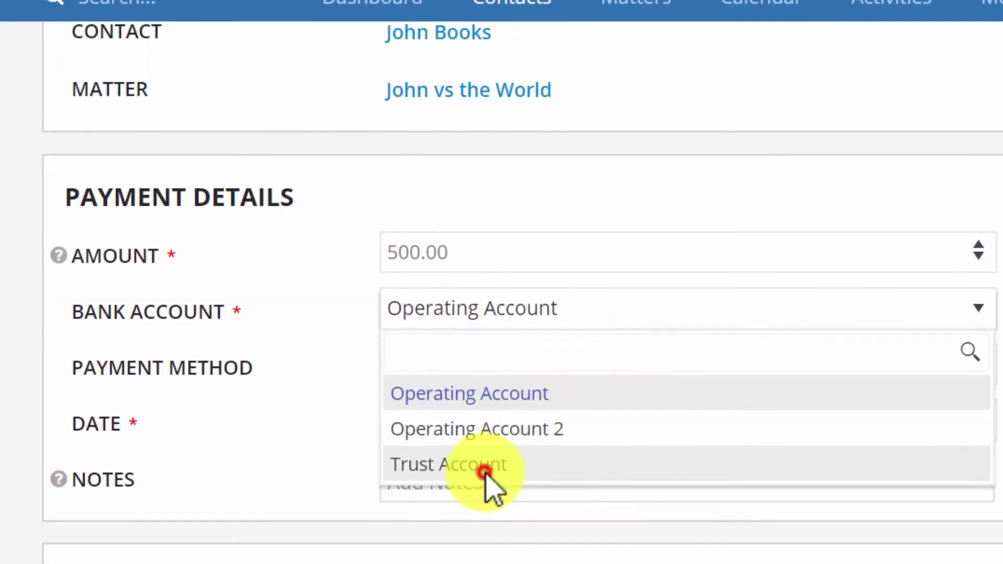
pyautogui.click(485, 465)
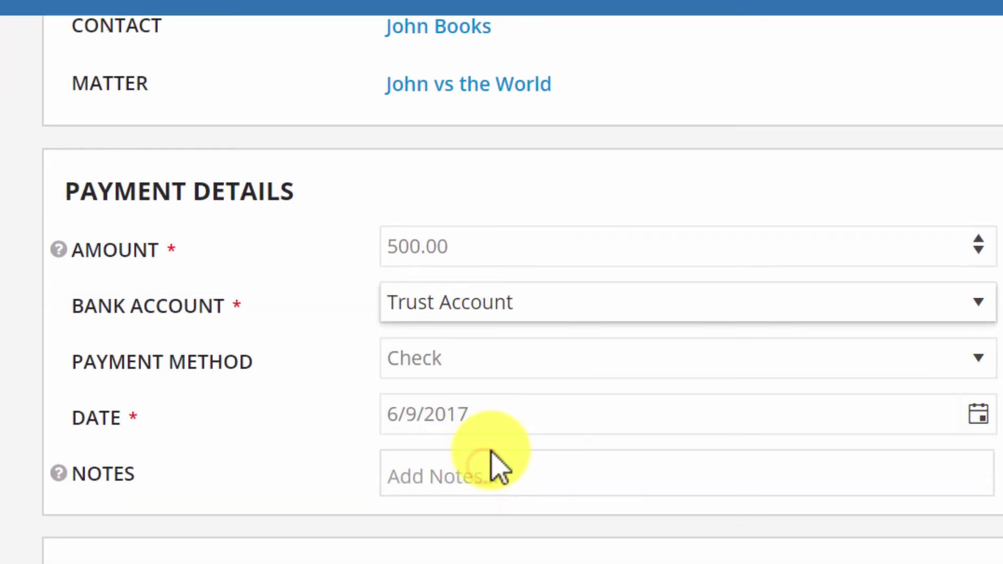
# Note it as third party medical expenses, set the contact as payee, and save
pyautogui.scroll(-1, 344, 417)
pyautogui.click(463, 396)
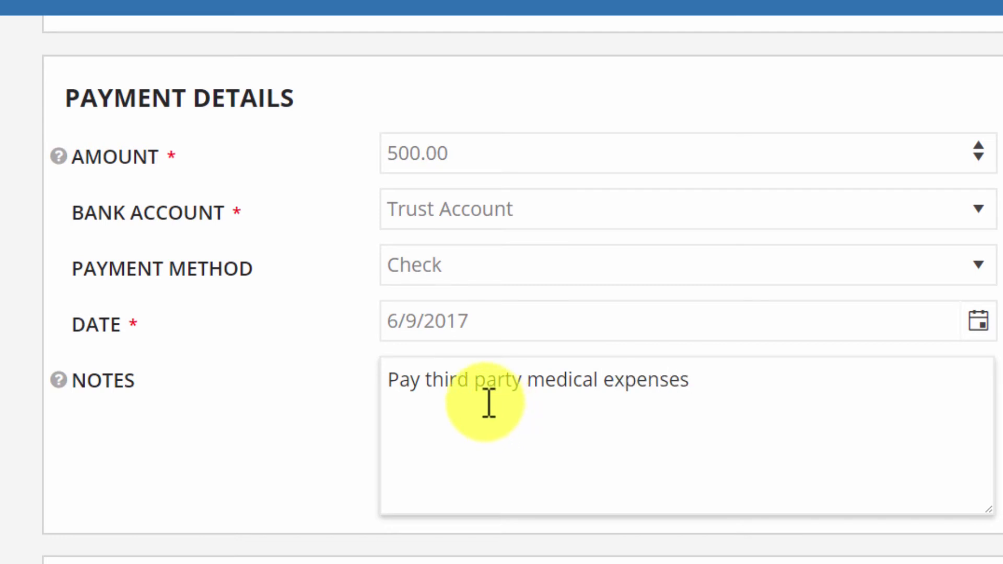
pyautogui.click(271, 448)
pyautogui.scroll(-7, 272, 448)
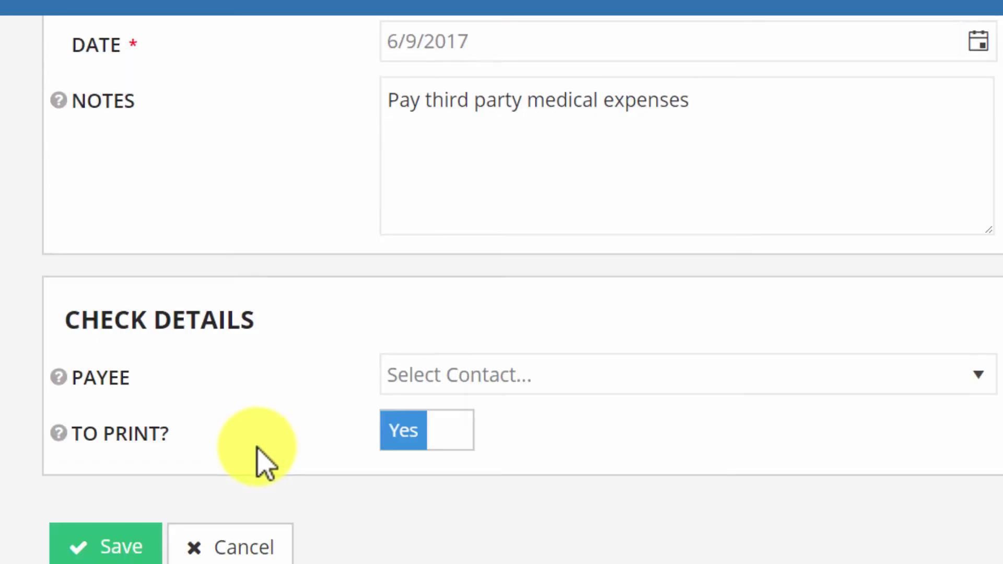
pyautogui.click(481, 280)
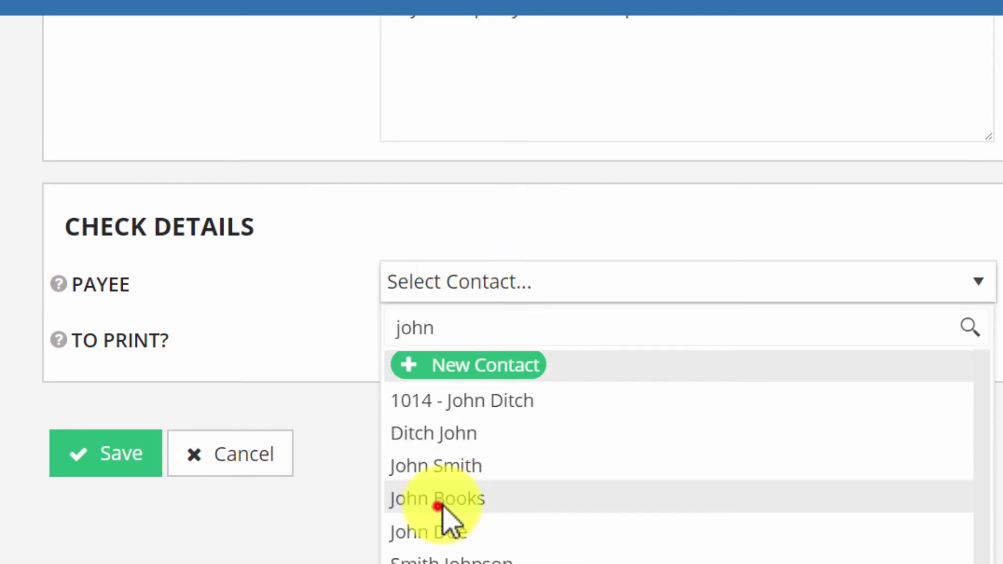
pyautogui.click(445, 499)
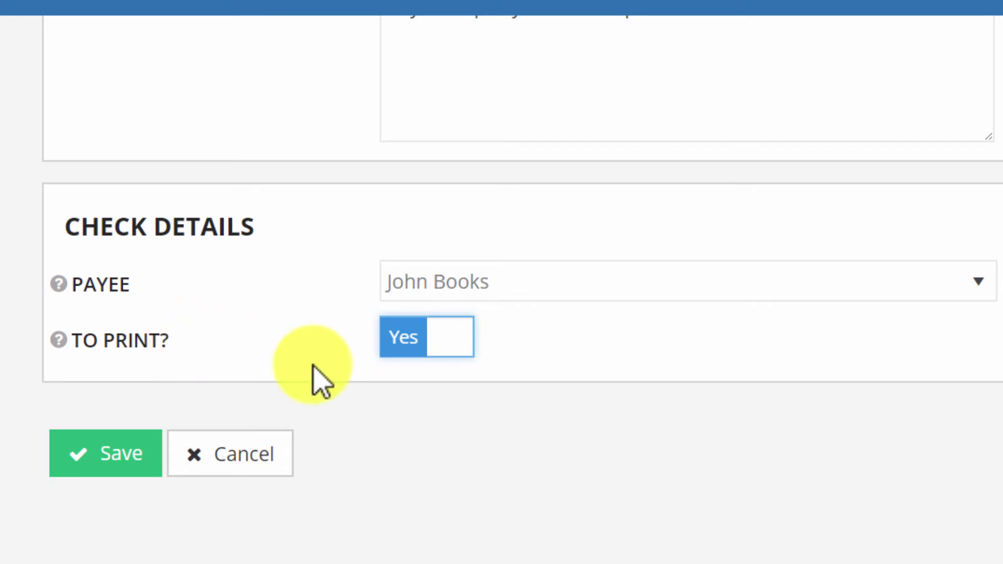
pyautogui.click(129, 443)
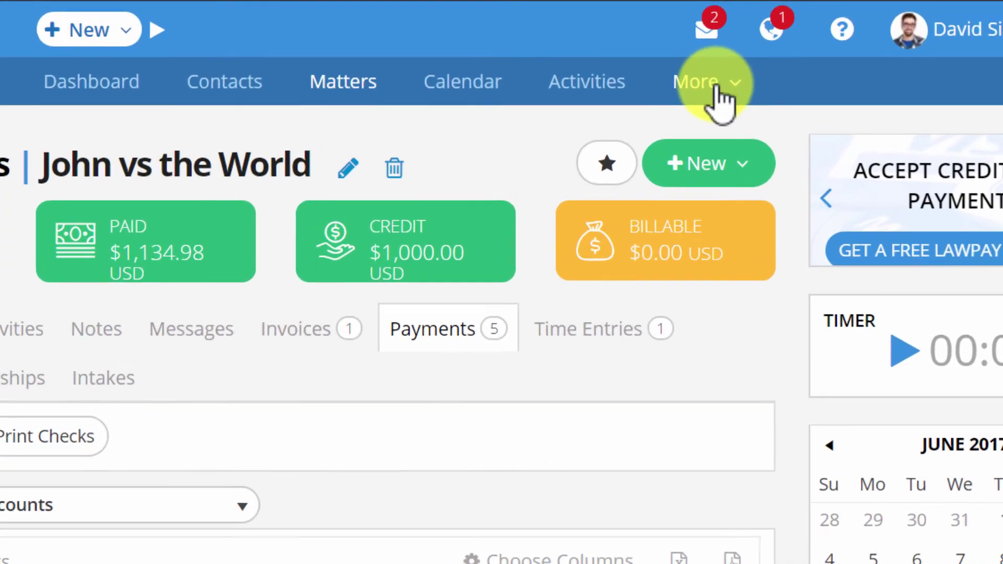
# Go to the Print Checks page under the firm's Bank Accounts
pyautogui.click(774, 77)
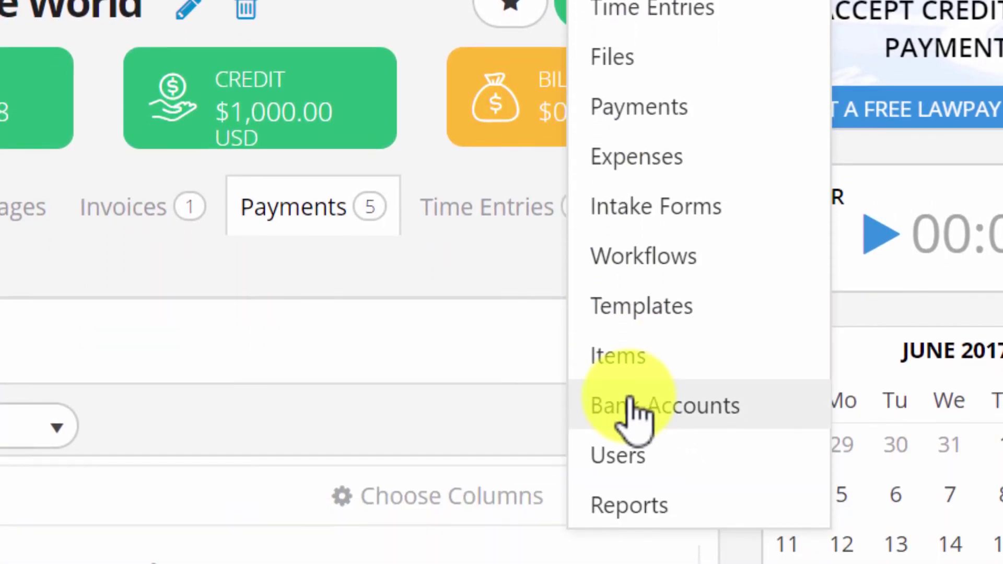
pyautogui.click(638, 410)
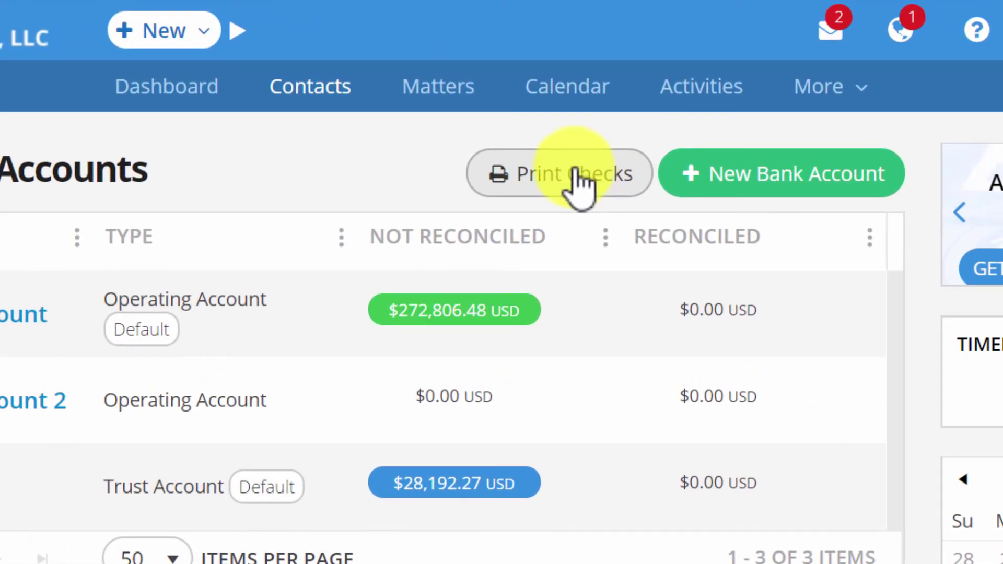
pyautogui.click(579, 180)
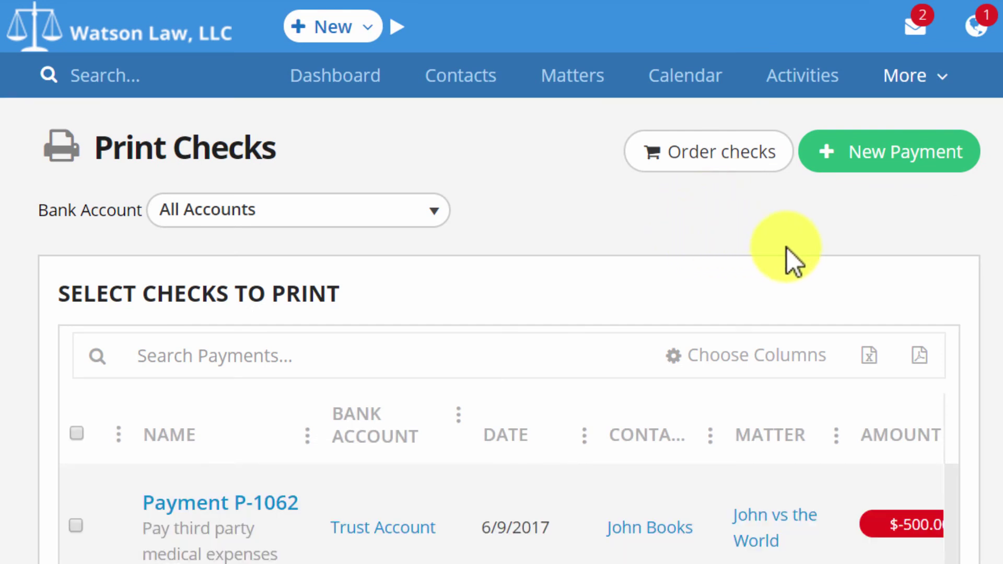
pyautogui.scroll(-3, 954, 313)
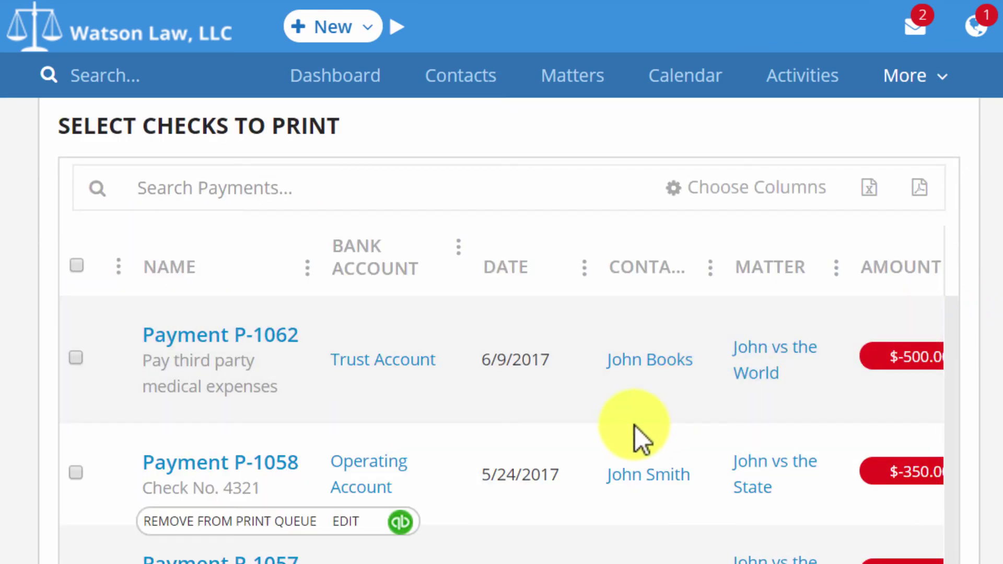
pyautogui.scroll(-2, 621, 410)
pyautogui.scroll(5, 622, 413)
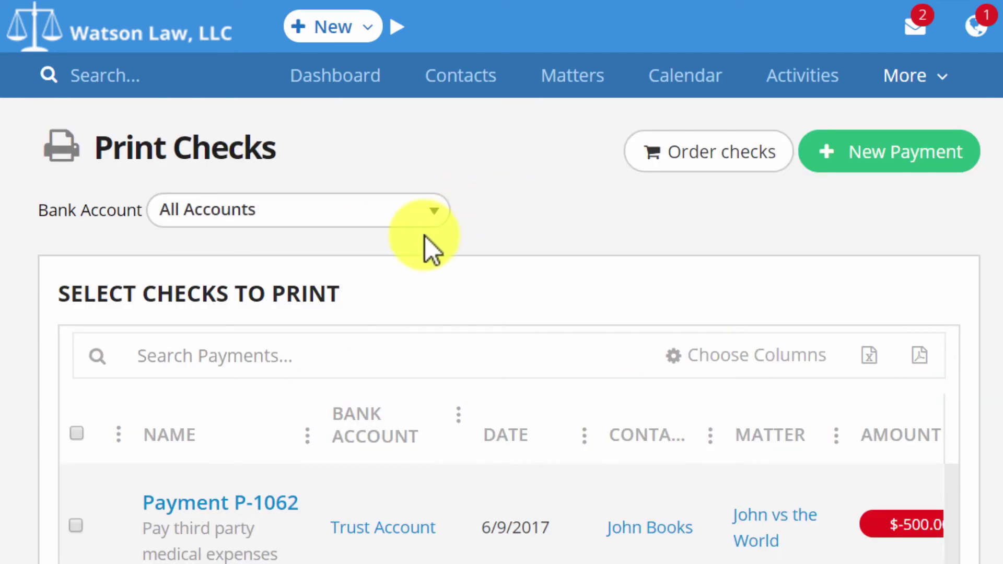
# Filter to Trust Account, select payment P-1062, and choose Voucher (1 per page) check type
pyautogui.click(397, 212)
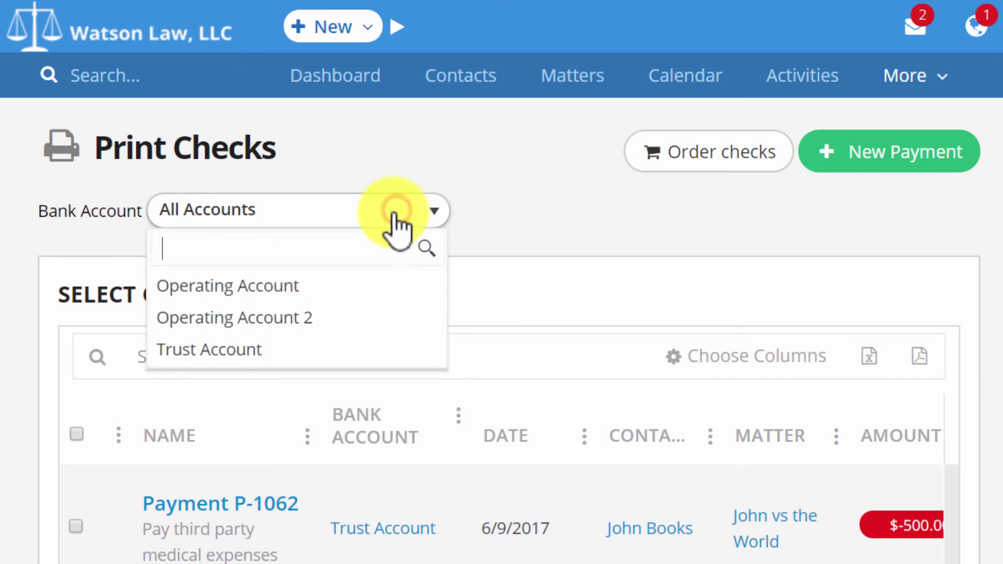
pyautogui.click(344, 351)
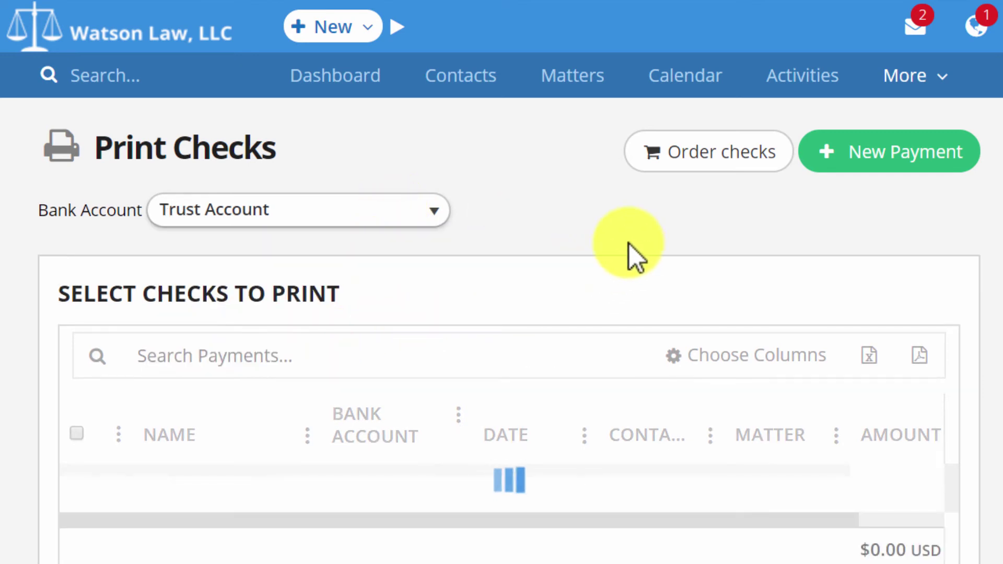
pyautogui.scroll(-3, 624, 243)
pyautogui.moveTo(220, 352)
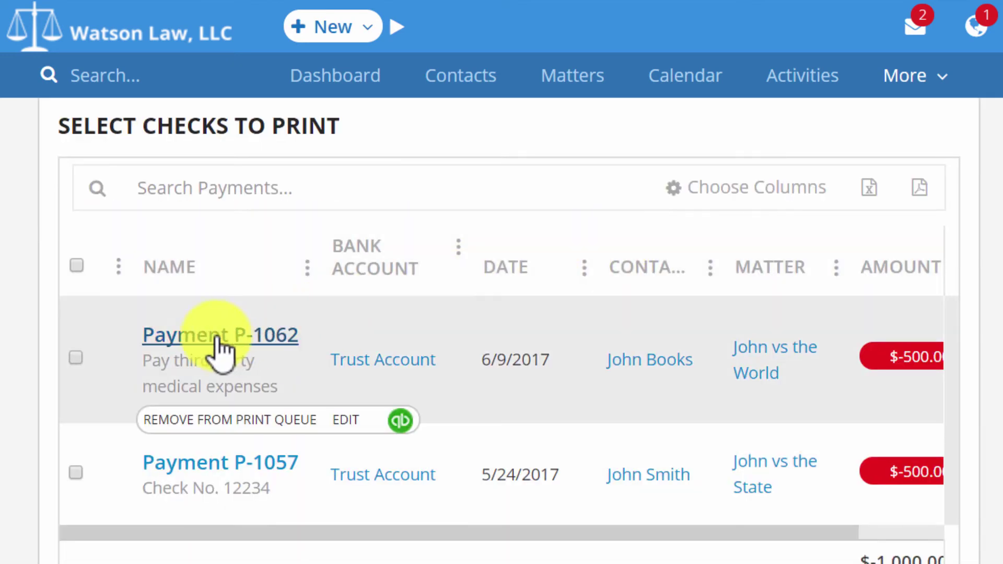
pyautogui.click(76, 357)
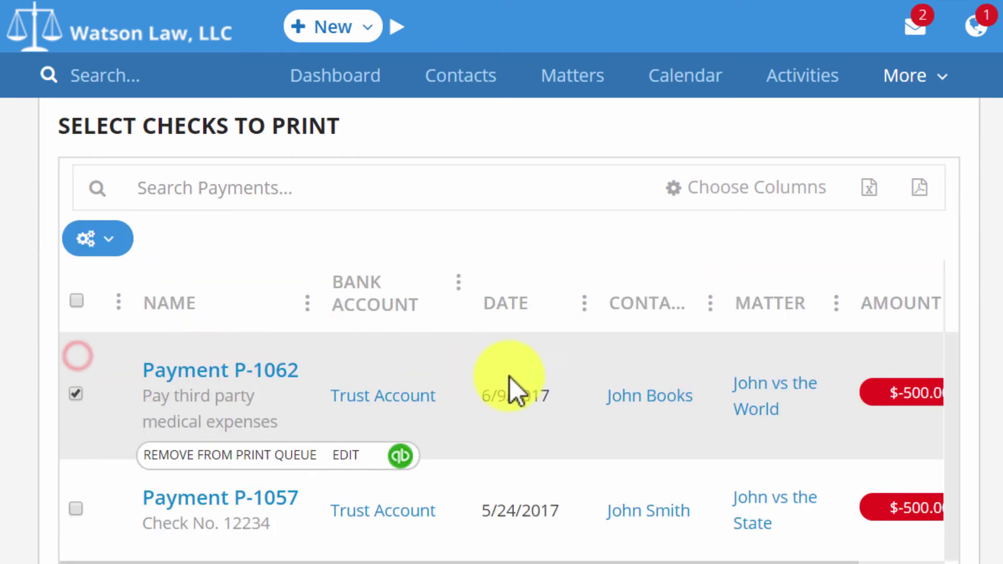
pyautogui.scroll(-8, 964, 462)
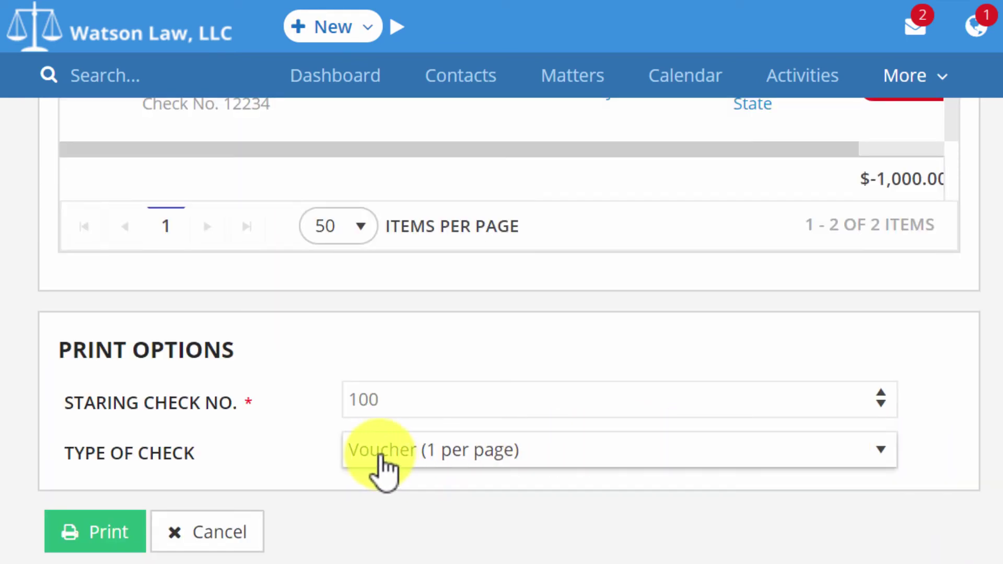
pyautogui.click(382, 448)
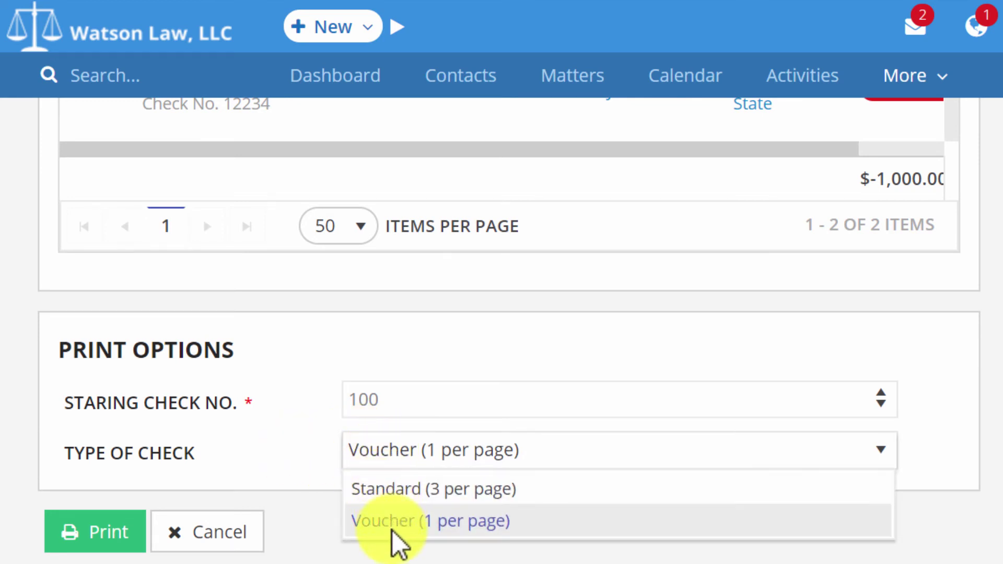
pyautogui.click(386, 494)
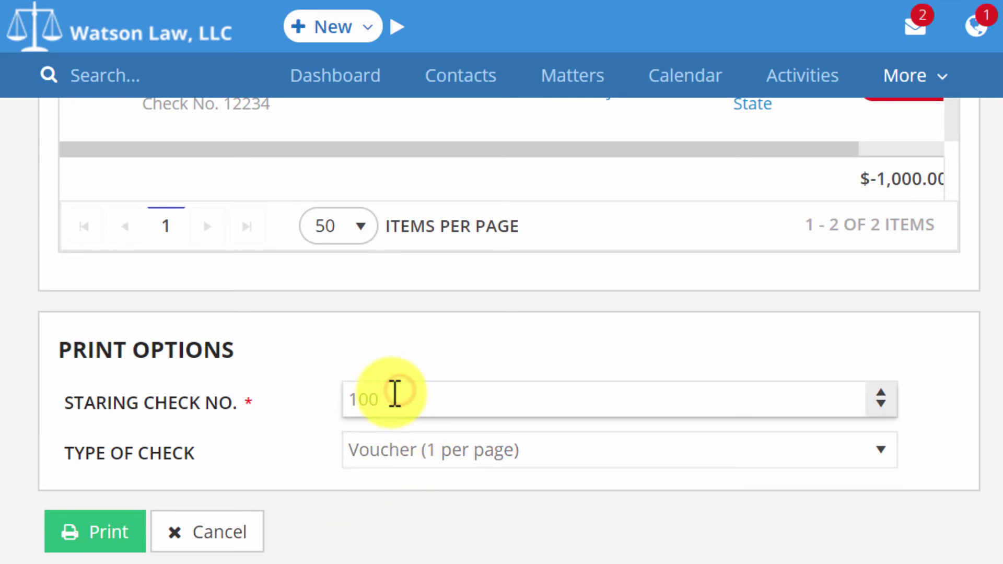
pyautogui.scroll(-1, 112, 509)
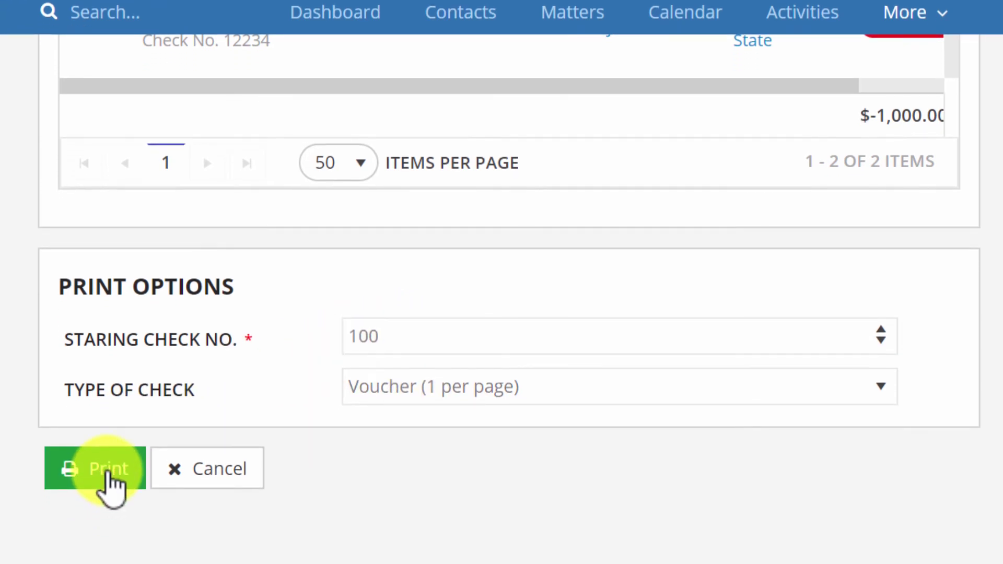
# Print the selected P-1062 trust check and review the generated check PDF
pyautogui.click(109, 469)
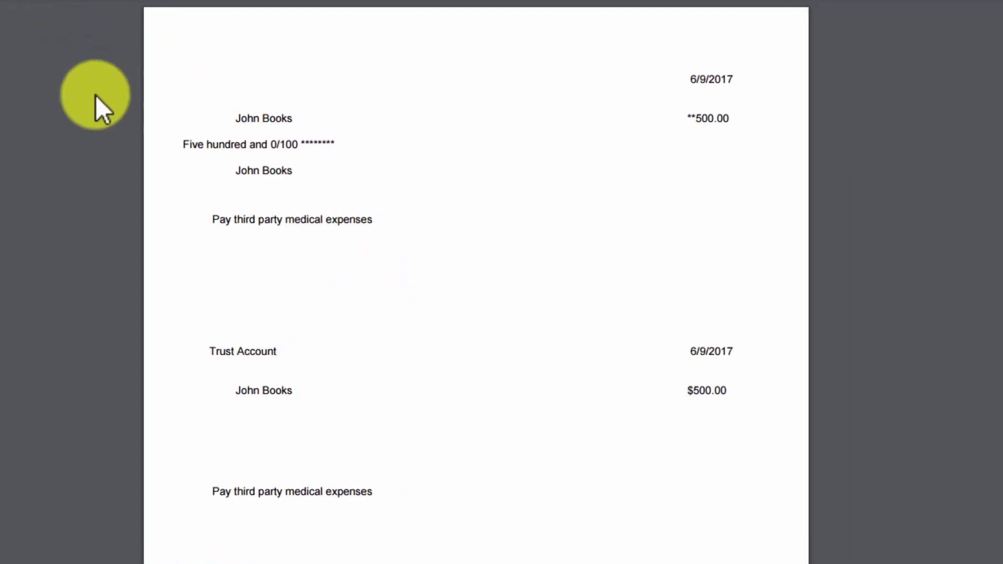
pyautogui.scroll(-3, 454, 342)
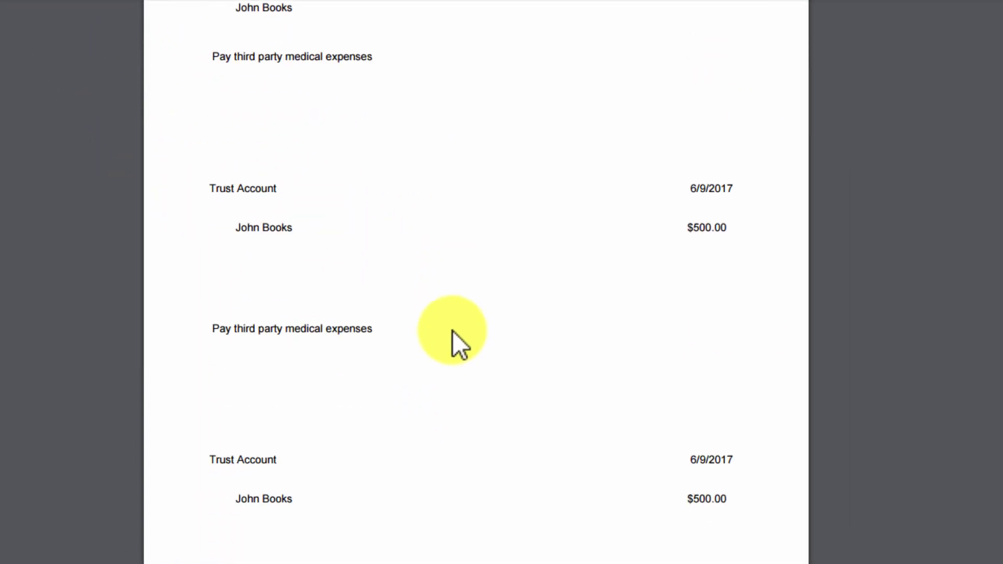
pyautogui.scroll(-2, 452, 330)
pyautogui.scroll(5, 445, 331)
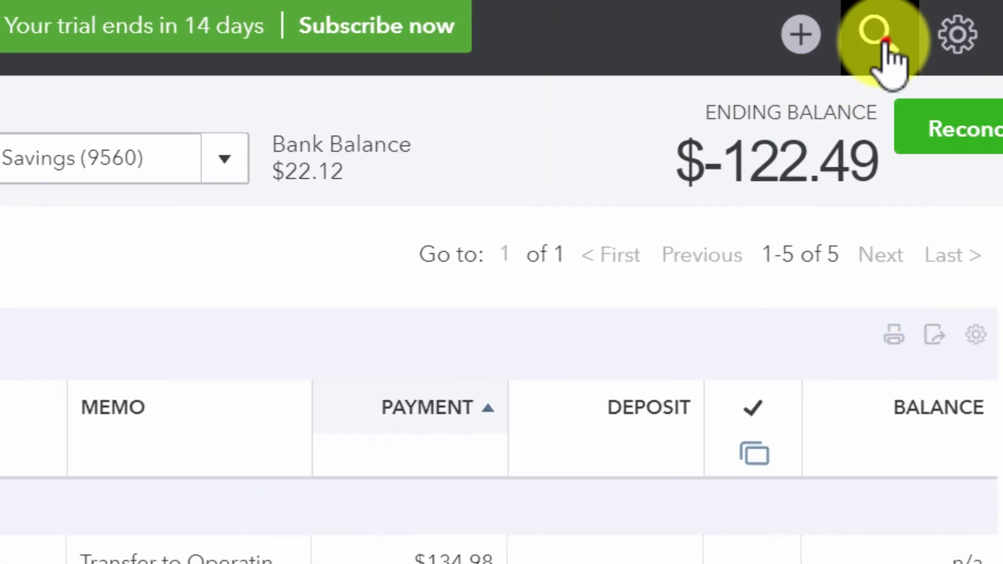
# Find the $500 check P-1062 in recent transactions and begin printing it
pyautogui.click(926, 12)
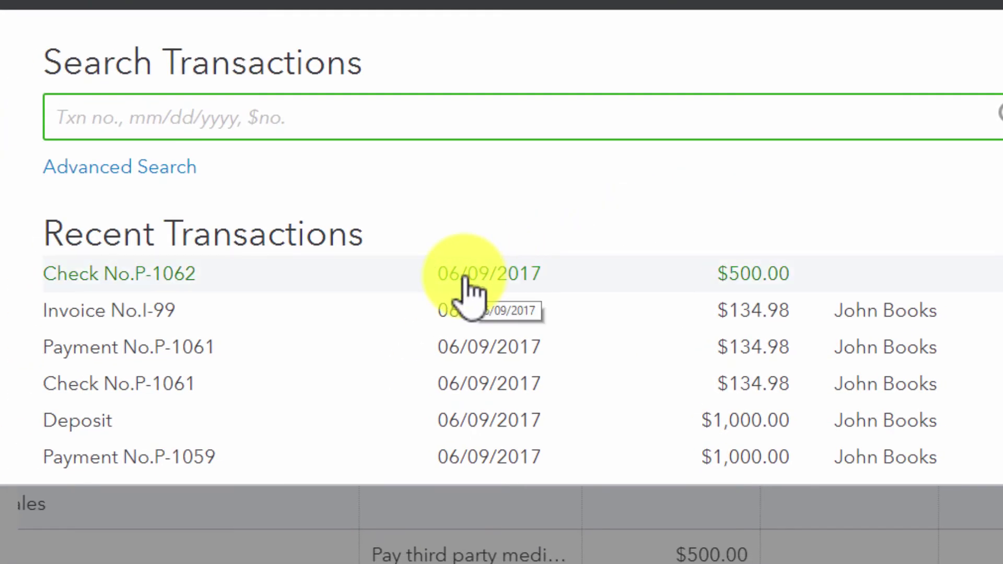
pyautogui.click(459, 279)
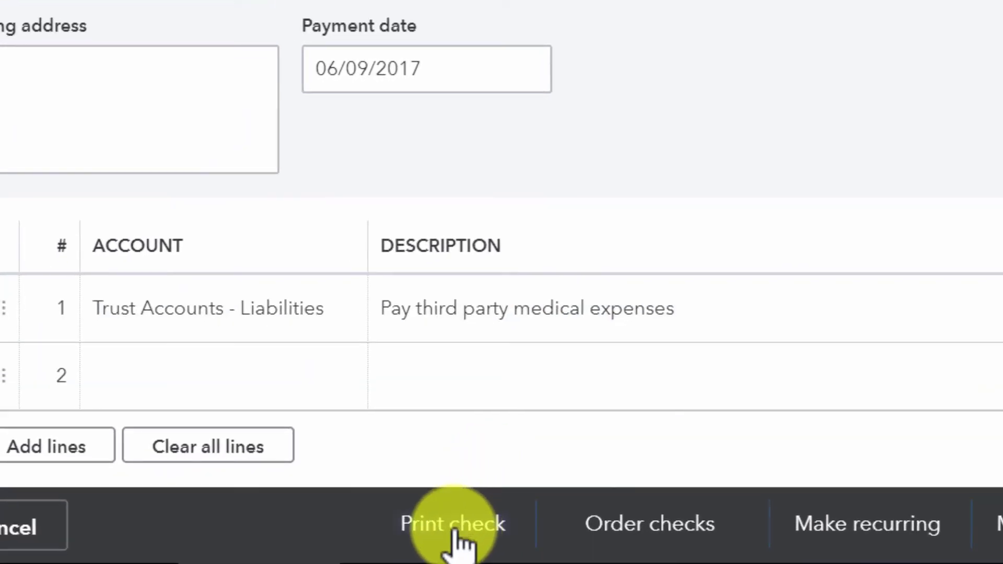
pyautogui.click(455, 534)
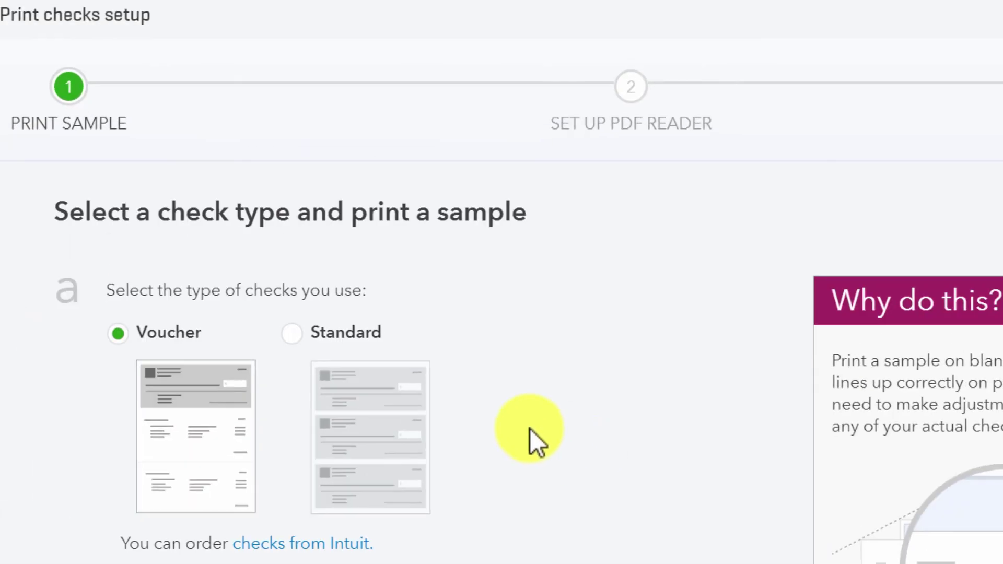
# Confirm sample check alignment, set starting check number 100, preview, and print the $500 check
pyautogui.scroll(-3, 530, 429)
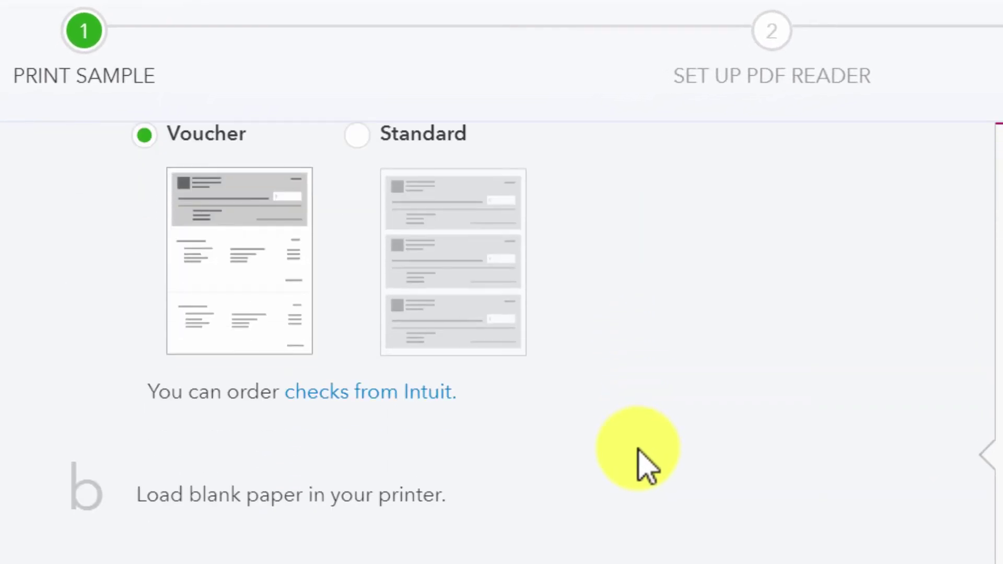
pyautogui.scroll(-4, 648, 466)
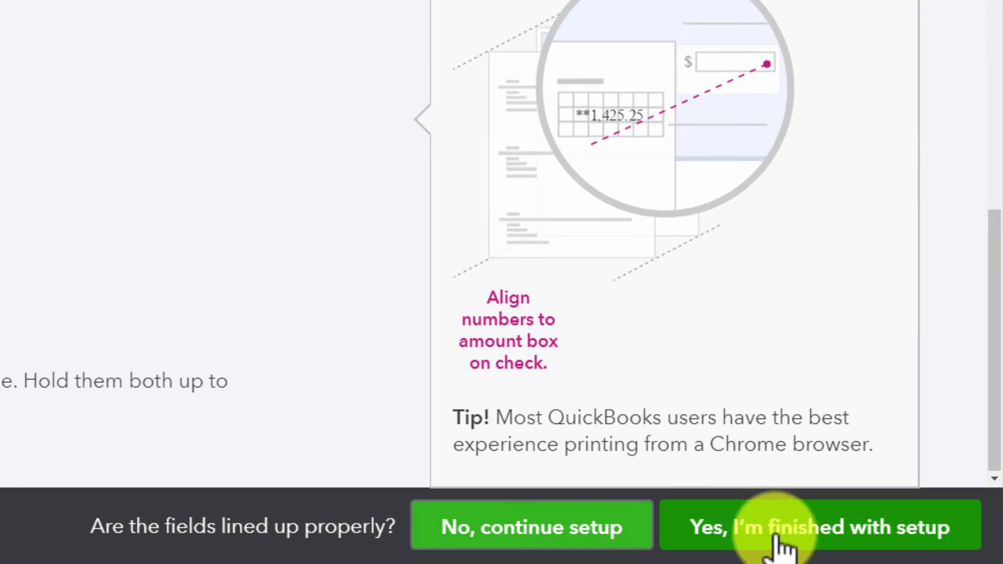
pyautogui.click(773, 533)
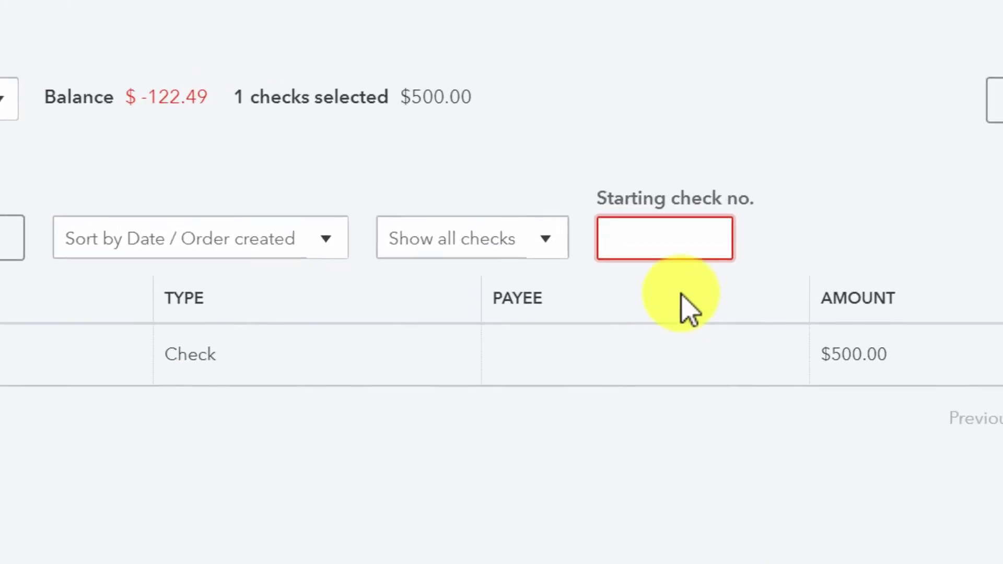
pyautogui.write('100')
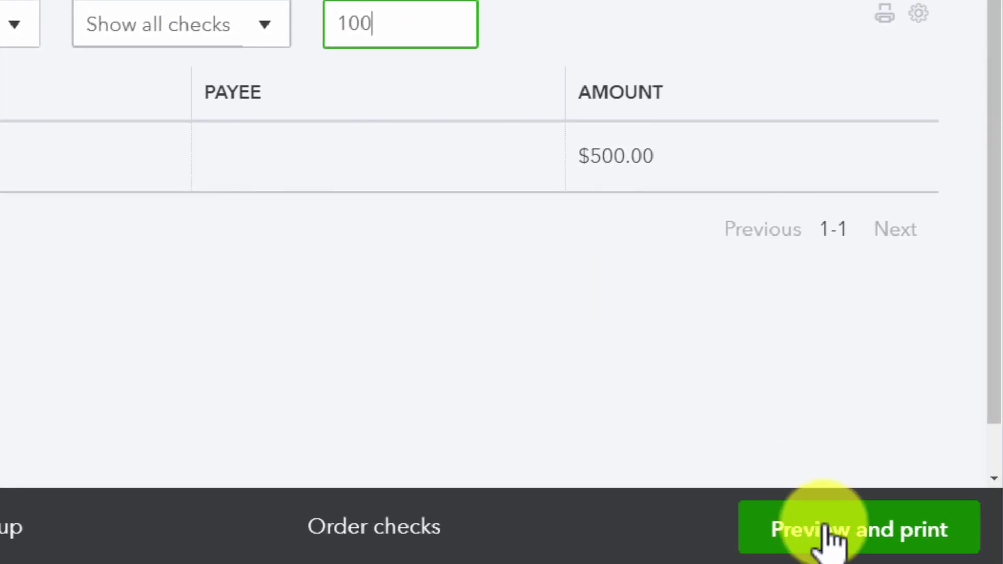
pyautogui.click(824, 526)
pyautogui.scroll(-3, 823, 366)
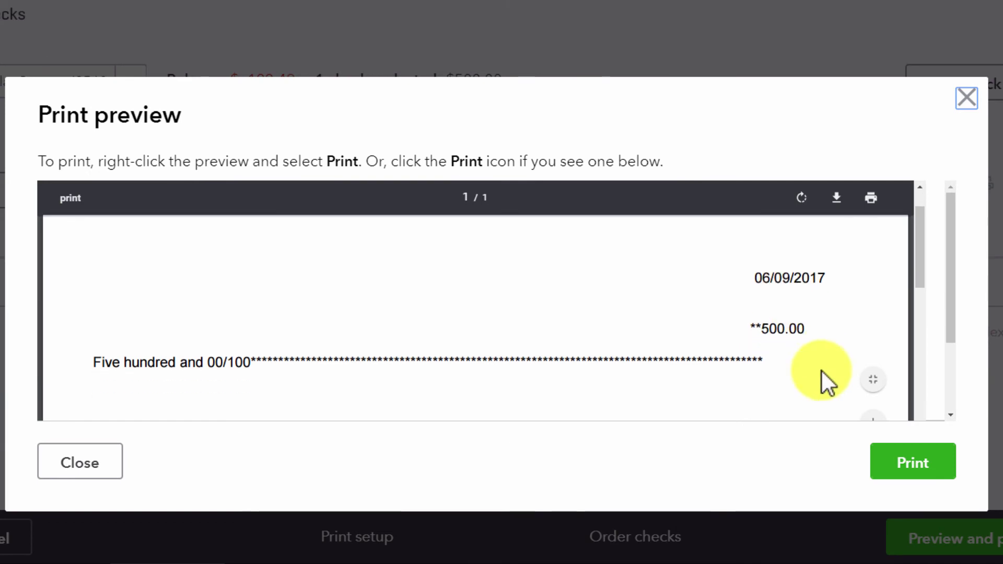
pyautogui.scroll(-5, 822, 362)
pyautogui.scroll(10, 824, 372)
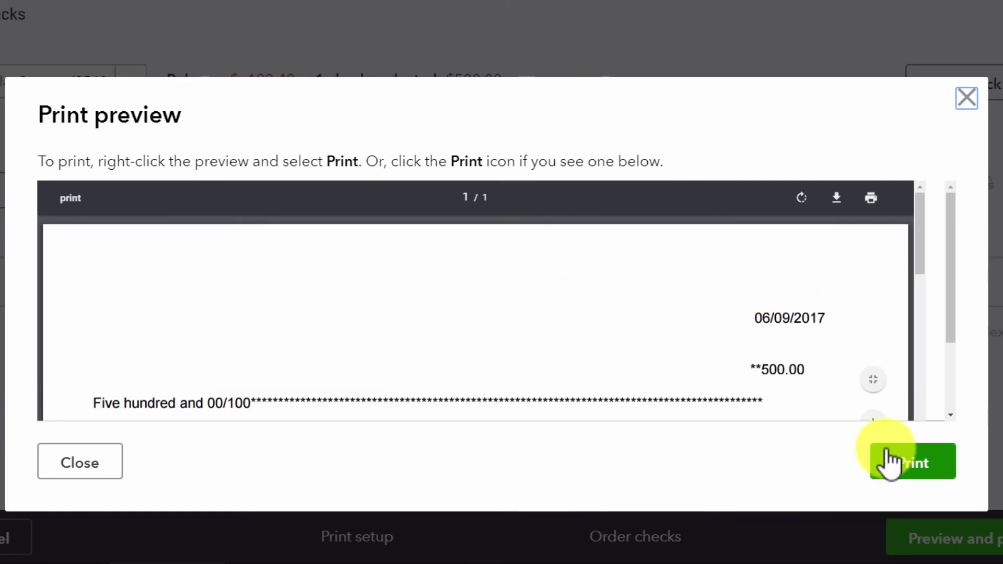
pyautogui.click(927, 467)
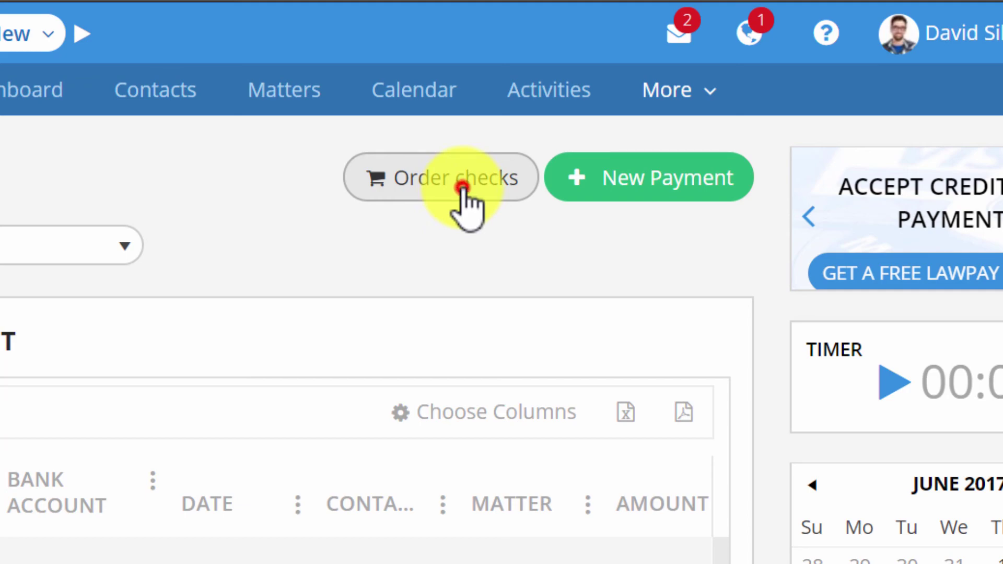
# Browse the QuickBooks Checks & Supplies page for ordering check stock
pyautogui.click(462, 187)
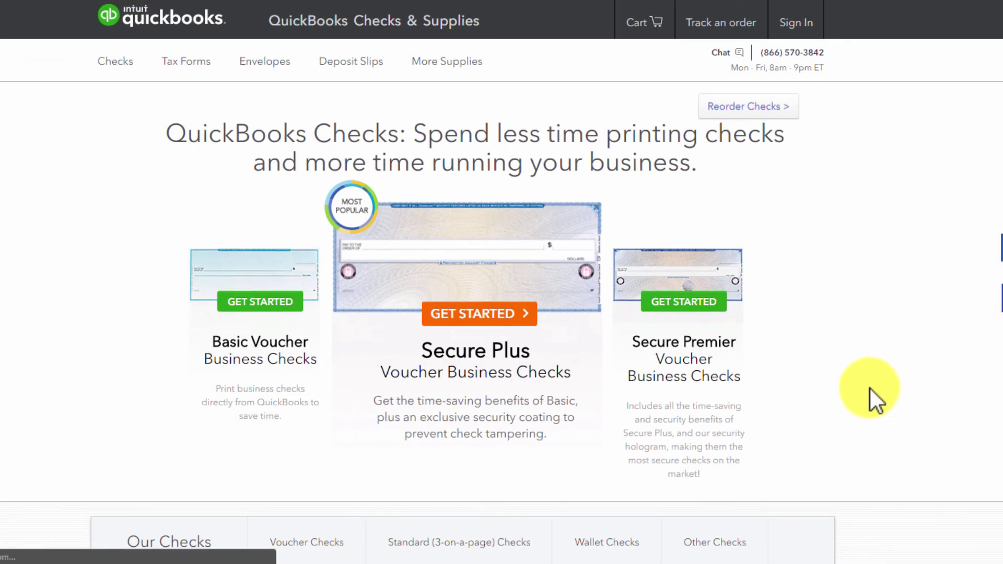
pyautogui.scroll(-4, 869, 390)
pyautogui.scroll(-9, 869, 393)
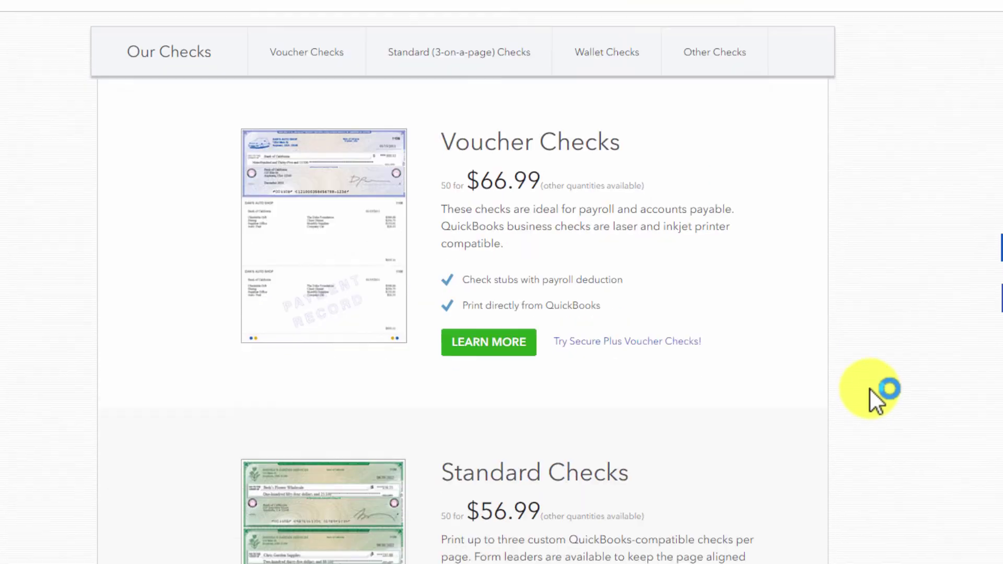
pyautogui.scroll(-6, 870, 385)
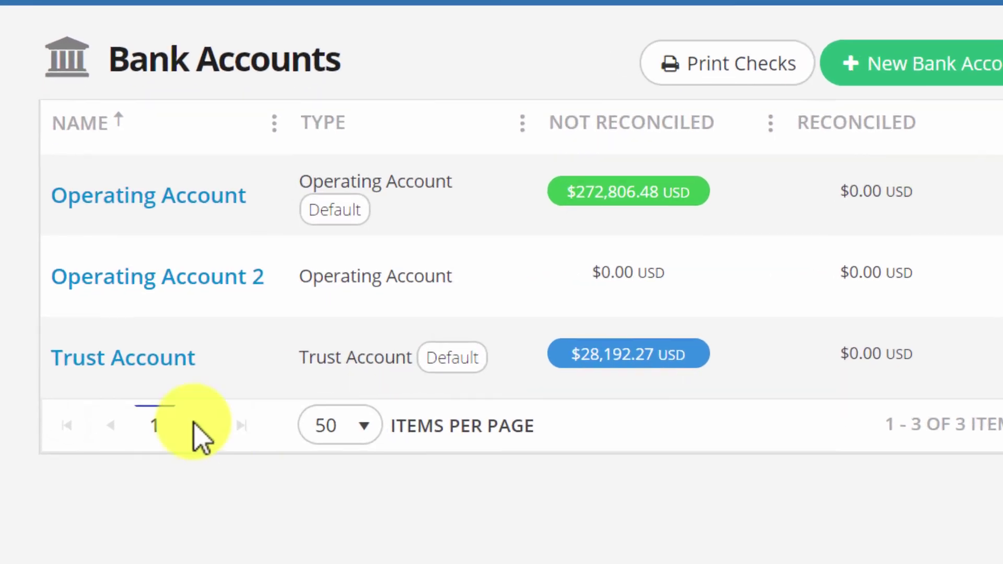
# Open the Trust Account and mark payments P-1062, P-1061 and P-1060 reconciled
pyautogui.moveTo(124, 363)
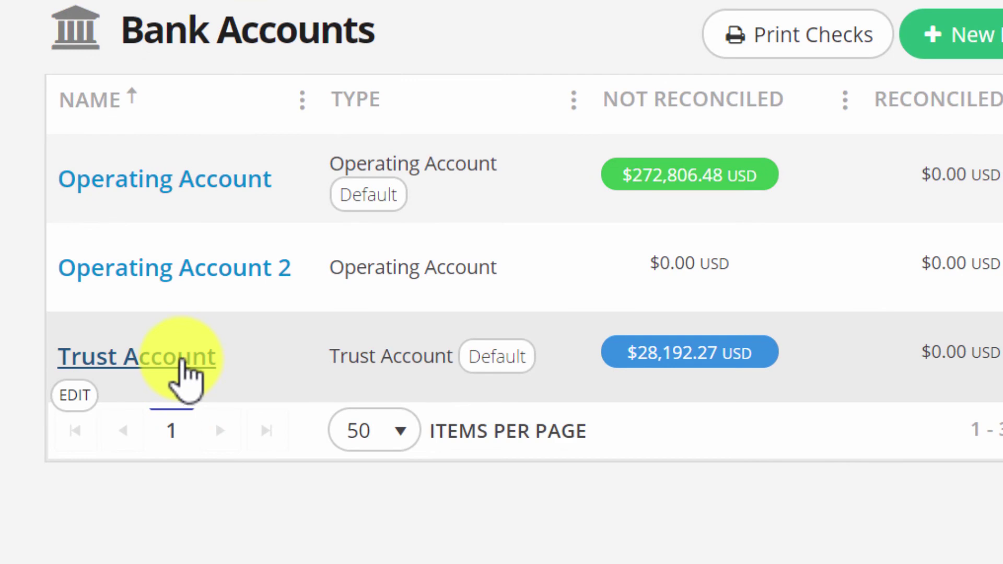
pyautogui.click(182, 359)
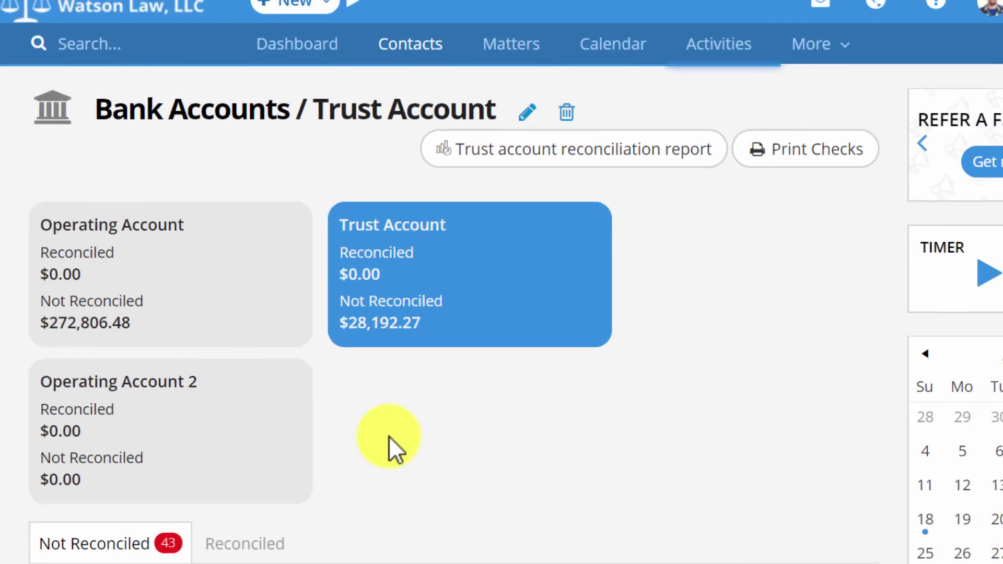
pyautogui.scroll(-5, 830, 300)
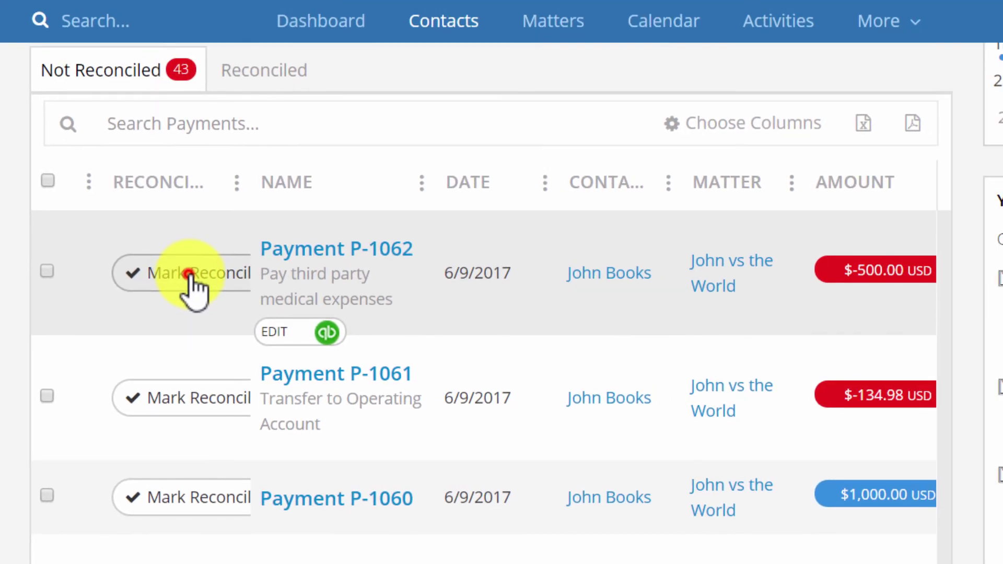
pyautogui.click(217, 222)
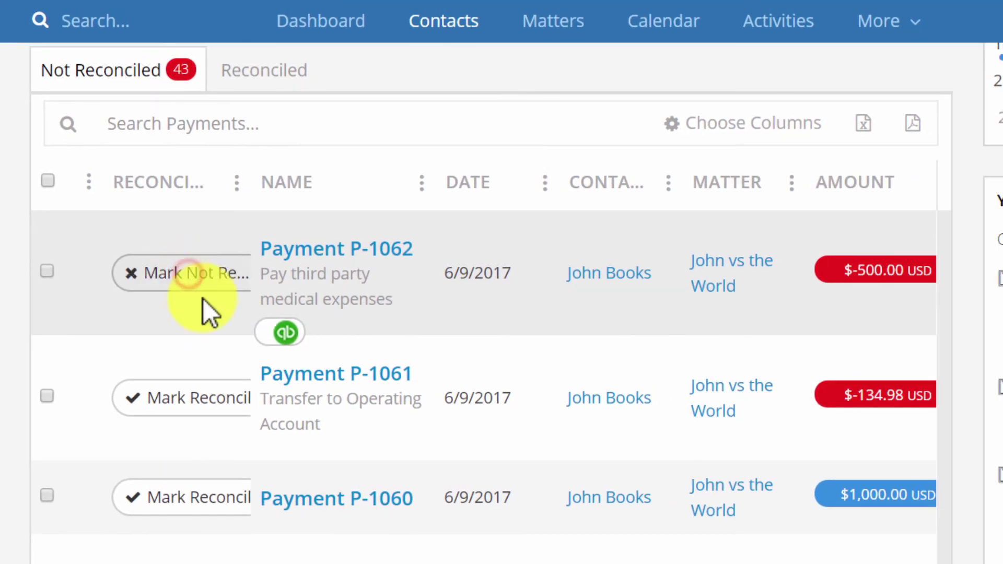
pyautogui.click(191, 398)
pyautogui.click(202, 491)
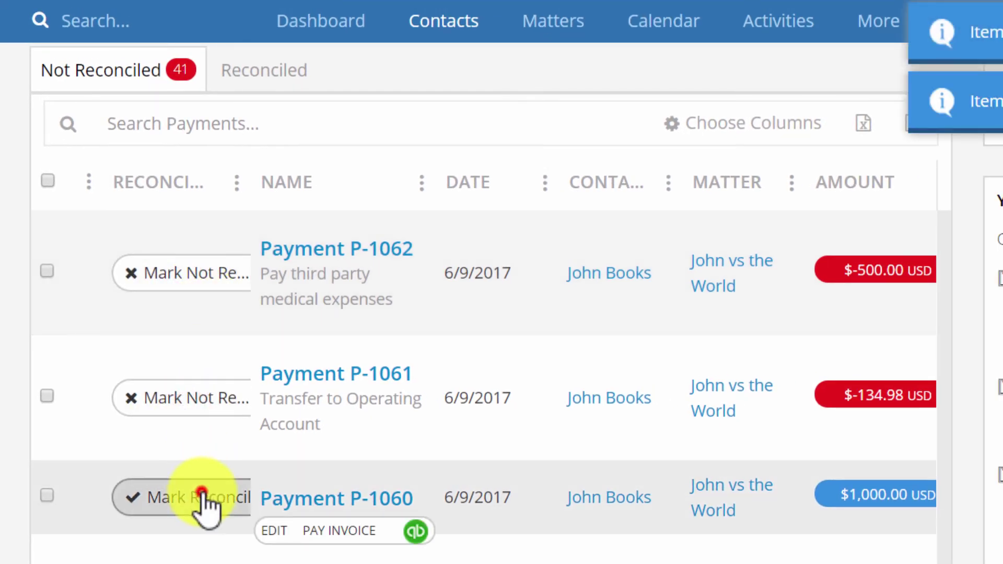
pyautogui.scroll(-2, 762, 412)
pyautogui.scroll(3, 762, 460)
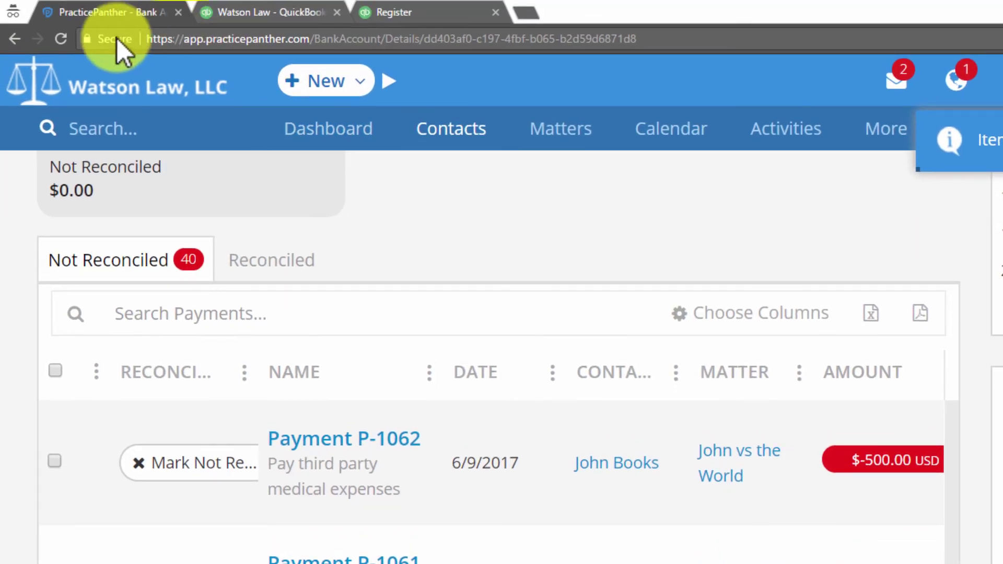
# Reload and check the Reconciled tab showing $365.02 reconciled
pyautogui.click(59, 38)
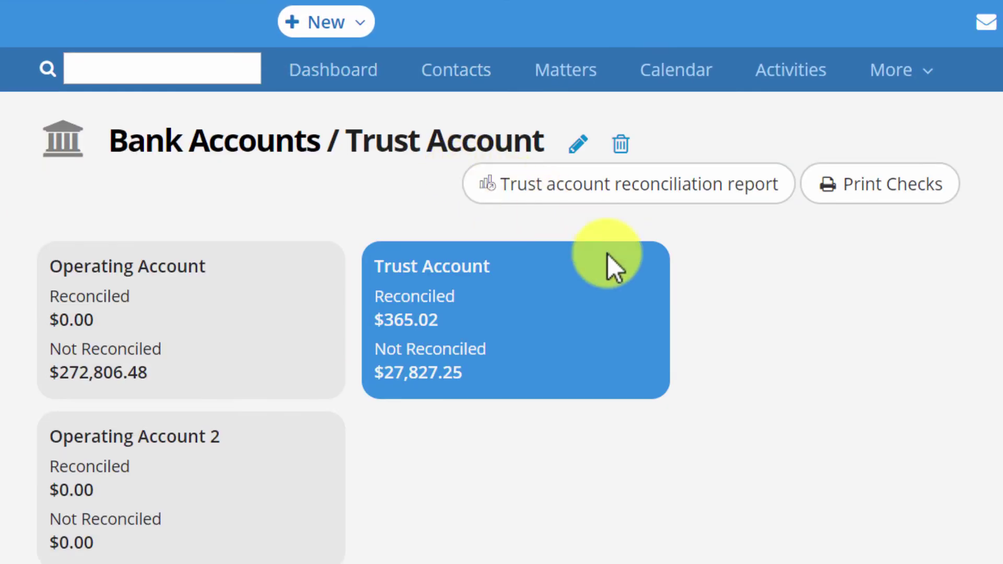
pyautogui.scroll(-8, 600, 293)
pyautogui.click(275, 208)
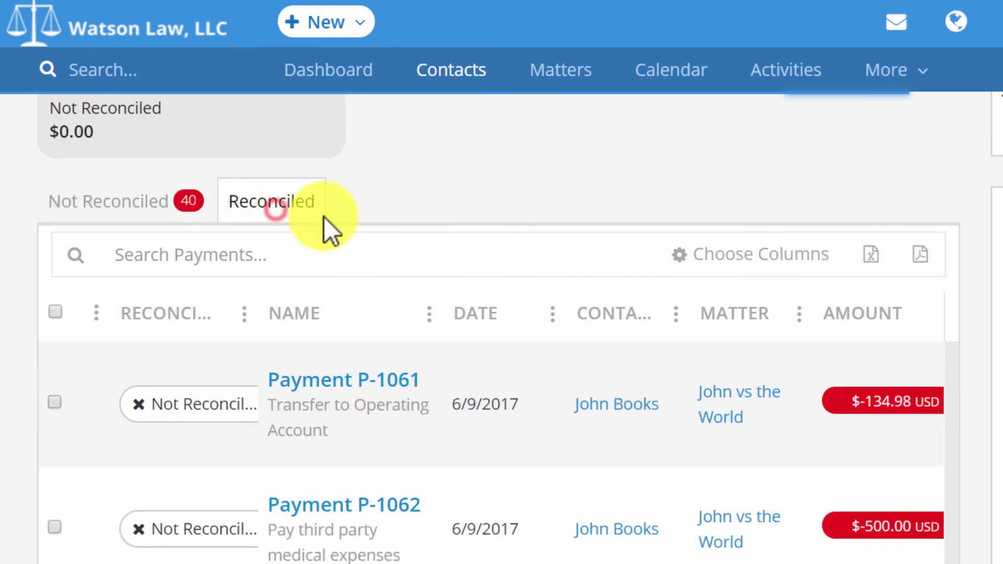
pyautogui.scroll(-3, 695, 196)
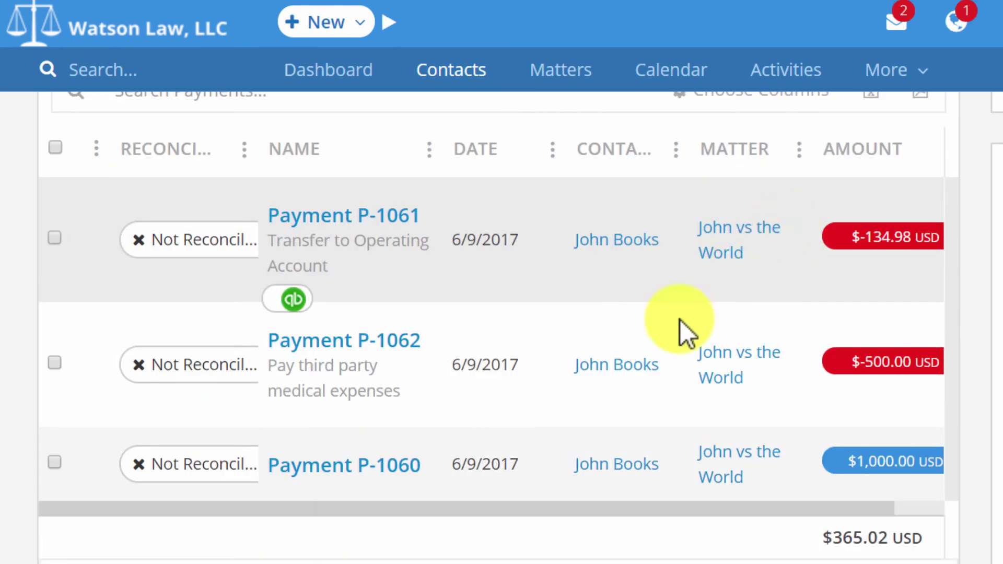
pyautogui.scroll(10, 680, 320)
pyautogui.scroll(-6, 762, 404)
pyautogui.click(561, 69)
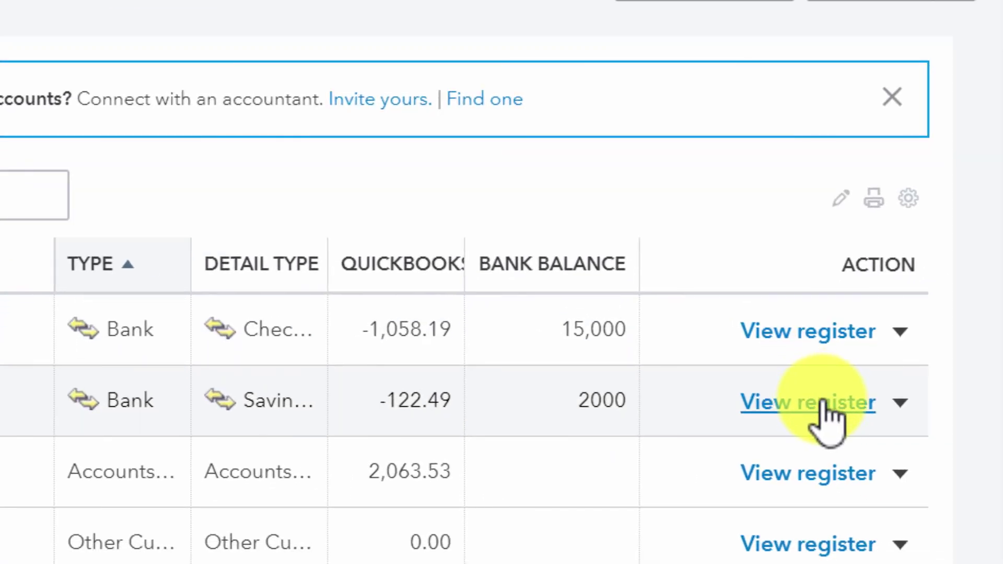
# Start reconciling Regular Savings (9560), clearing check P-1057 and check 100
pyautogui.click(844, 444)
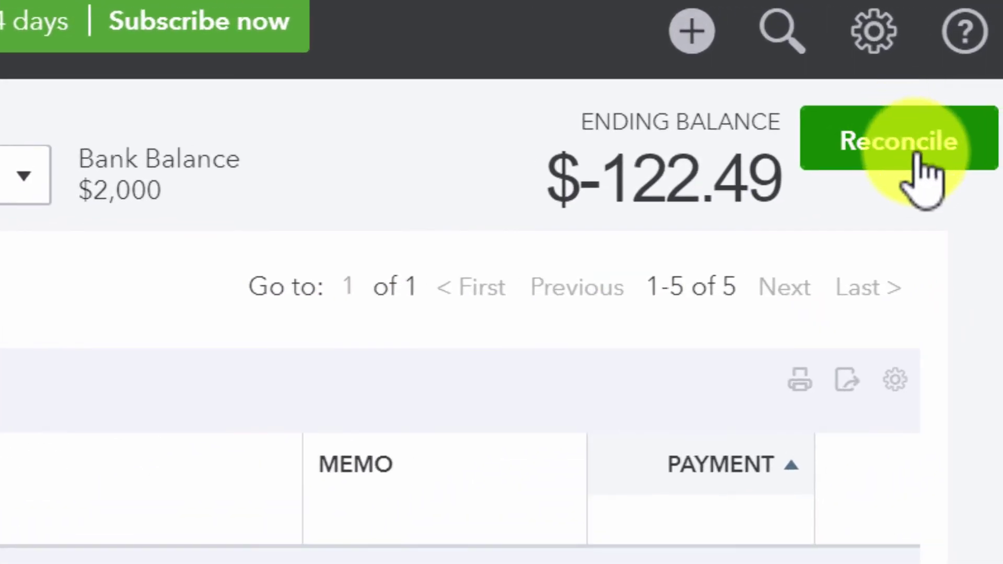
pyautogui.click(918, 156)
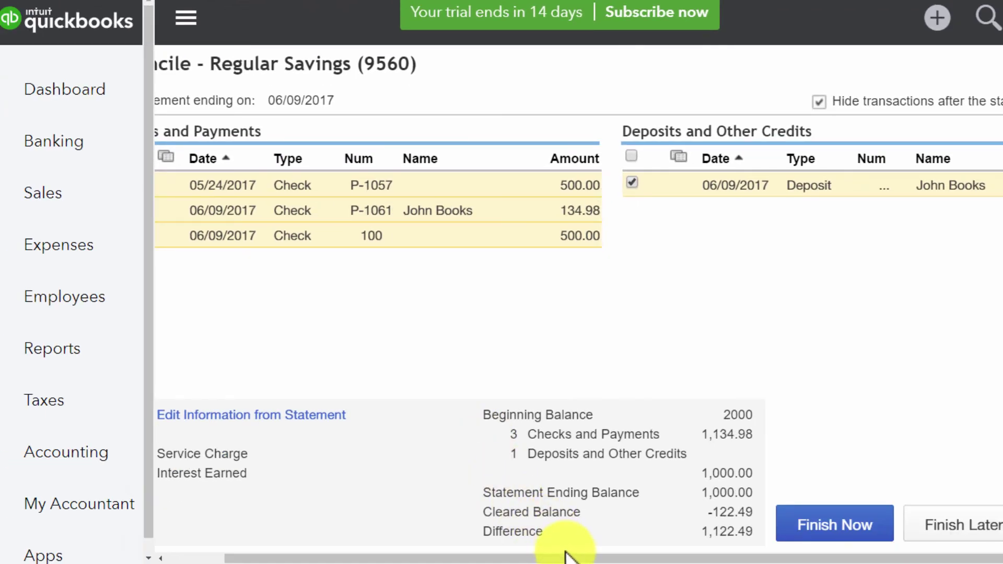
pyautogui.moveTo(567, 557); pyautogui.dragTo(447, 556)
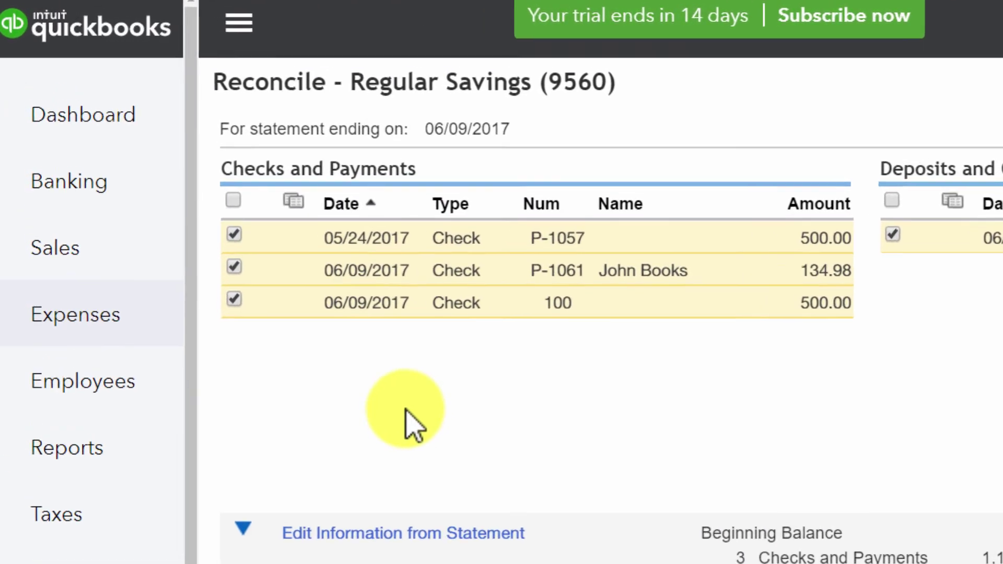
pyautogui.click(234, 235)
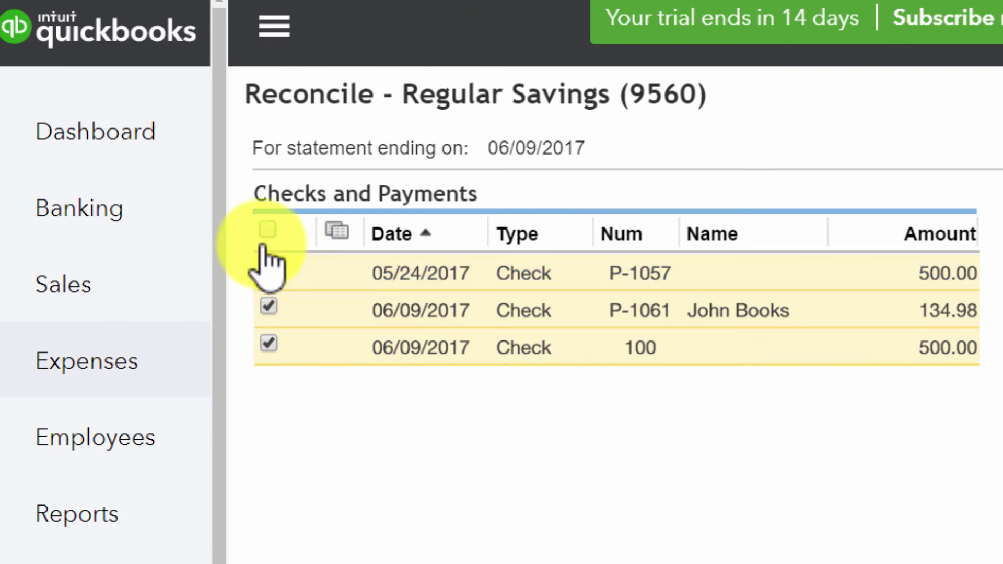
pyautogui.click(269, 344)
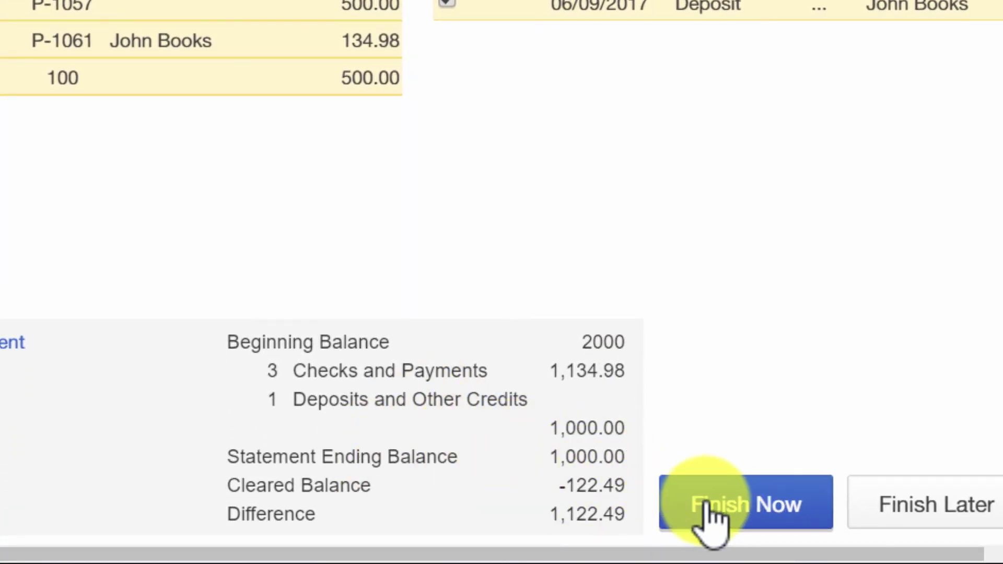
# Finish with a 1,122.49 adjustment and view the 06/09/2017 reconciliation report
pyautogui.click(737, 507)
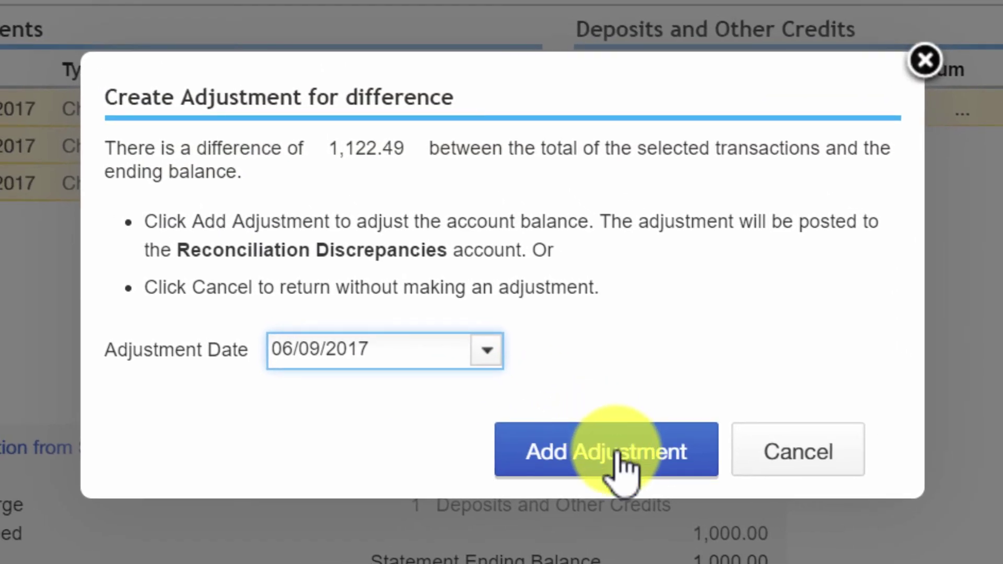
pyautogui.click(617, 451)
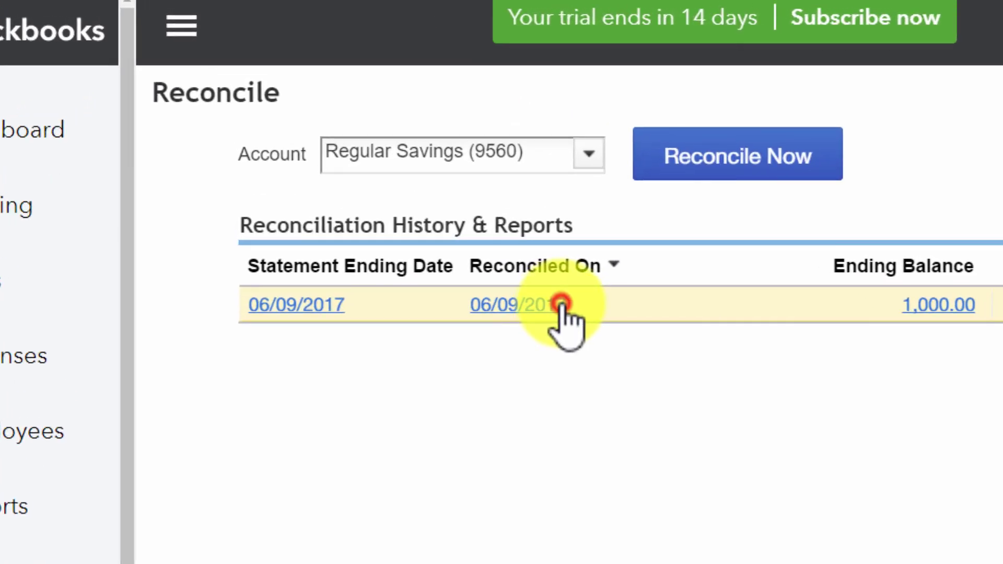
pyautogui.click(562, 304)
pyautogui.scroll(-3, 695, 397)
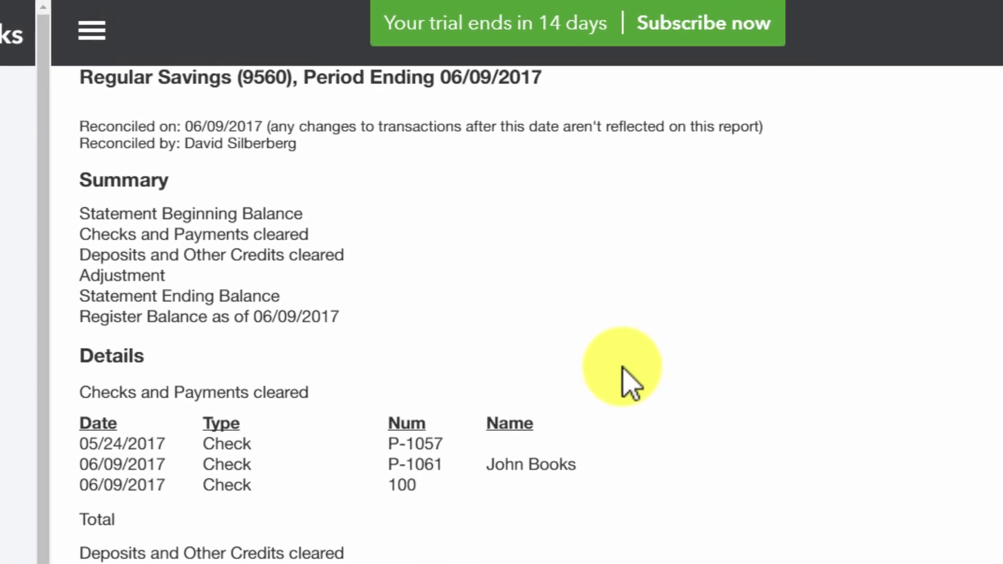
pyautogui.scroll(3, 624, 369)
pyautogui.scroll(-2, 624, 369)
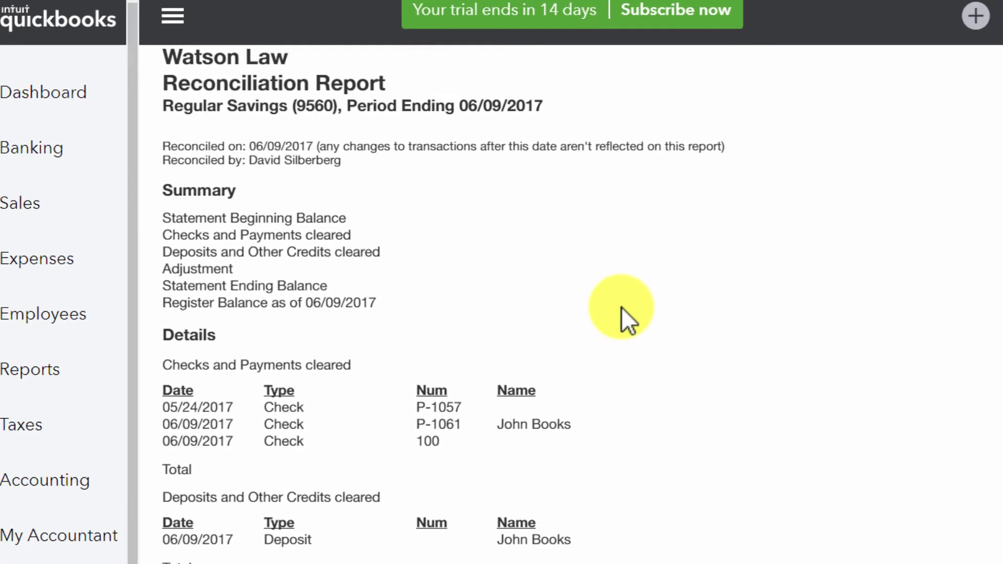